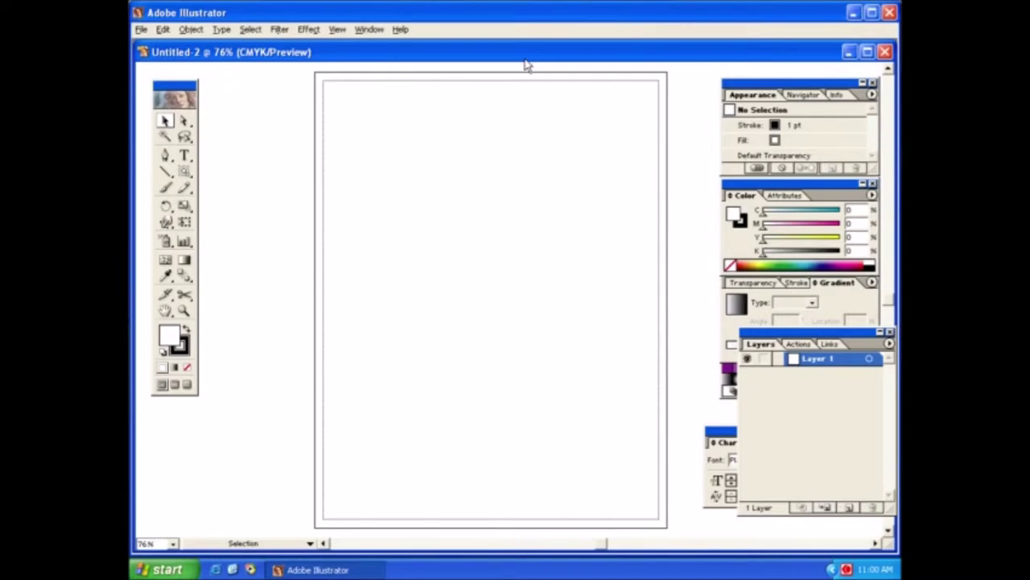
- Show the rulers, nudge the page down, and drag the ruler origin to the page's top-left corner
key("ctrl+r")
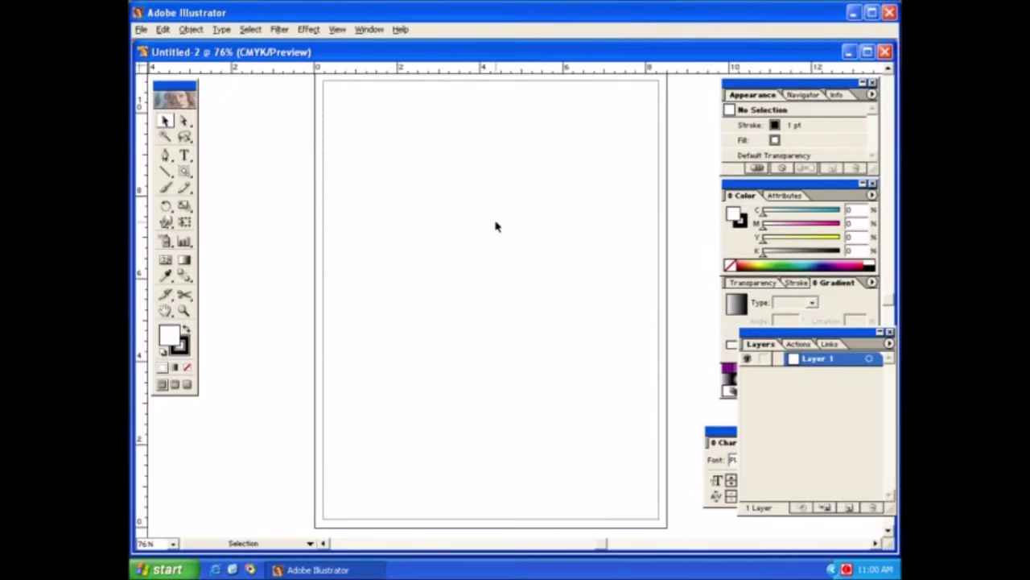
key("space")
left_click_drag(480, 199, 478, 202)
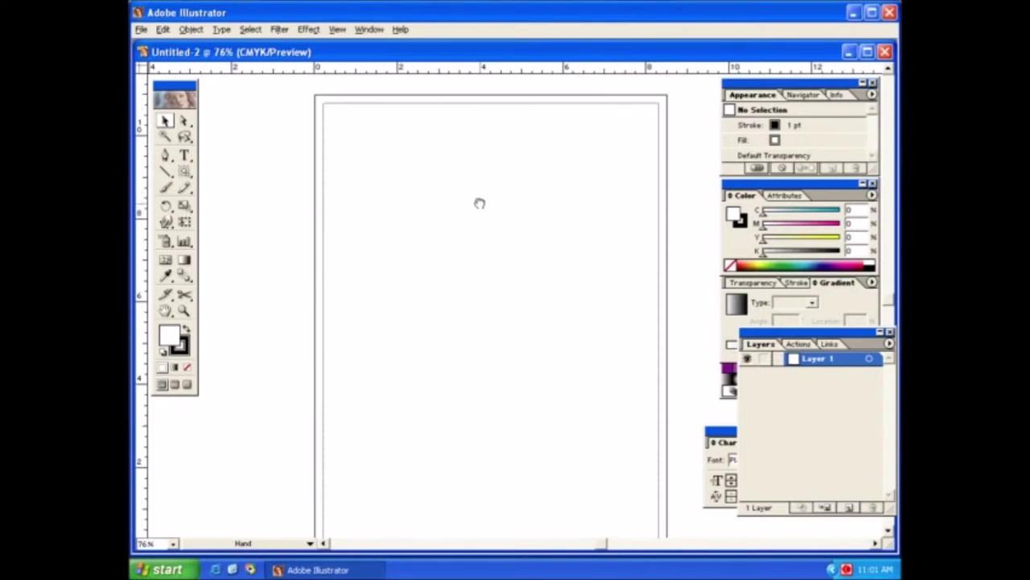
key("v")
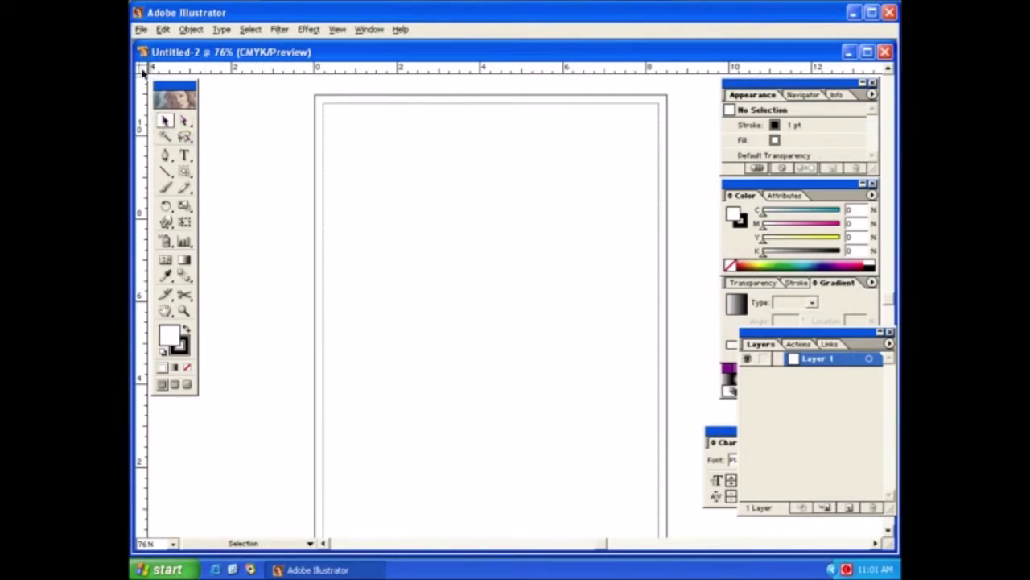
left_click_drag(141, 71, 315, 96)
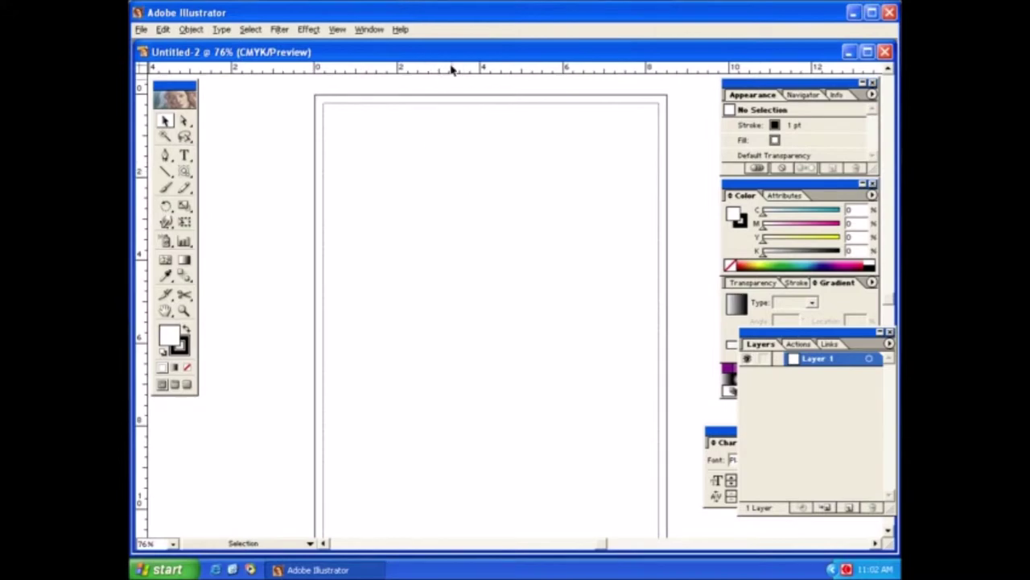
- Drag a horizon guide from the top ruler and a vertical guide to the page centre
left_click_drag(449, 74, 476, 219)
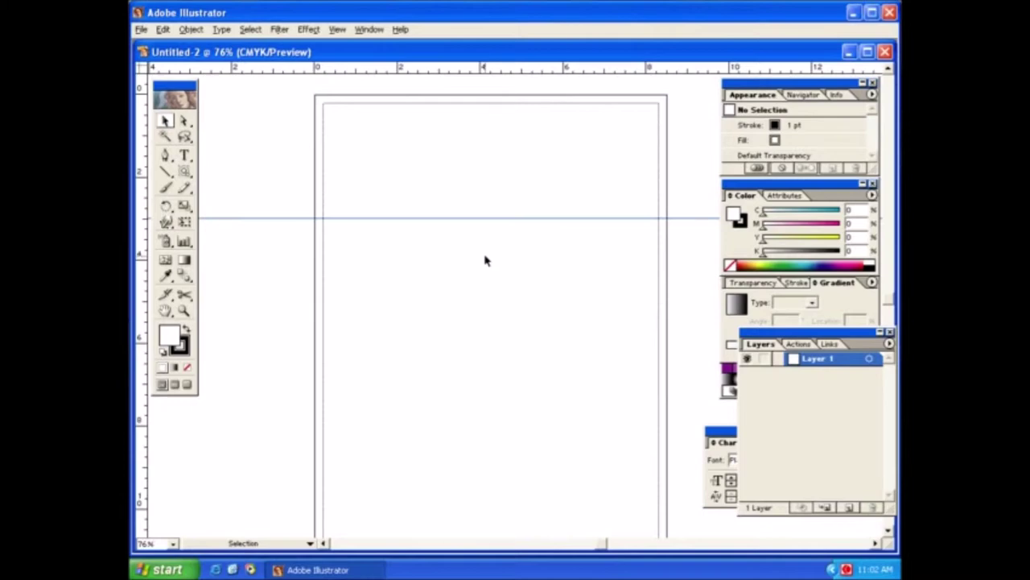
left_click_drag(144, 202, 492, 181)
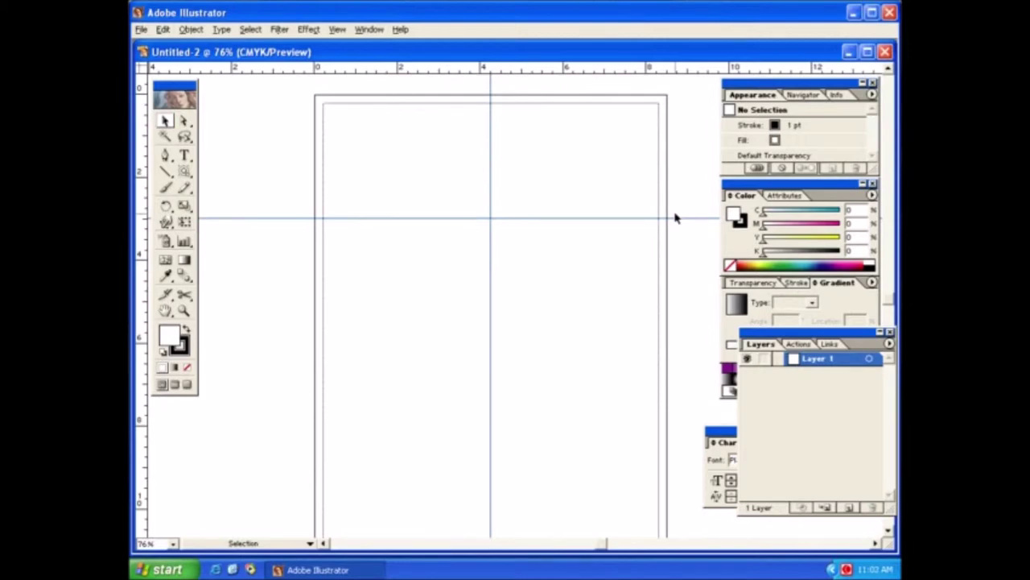
- Draw a Pen line from the guide crossing to the page's bottom-right corner, then deselect it
key("p")
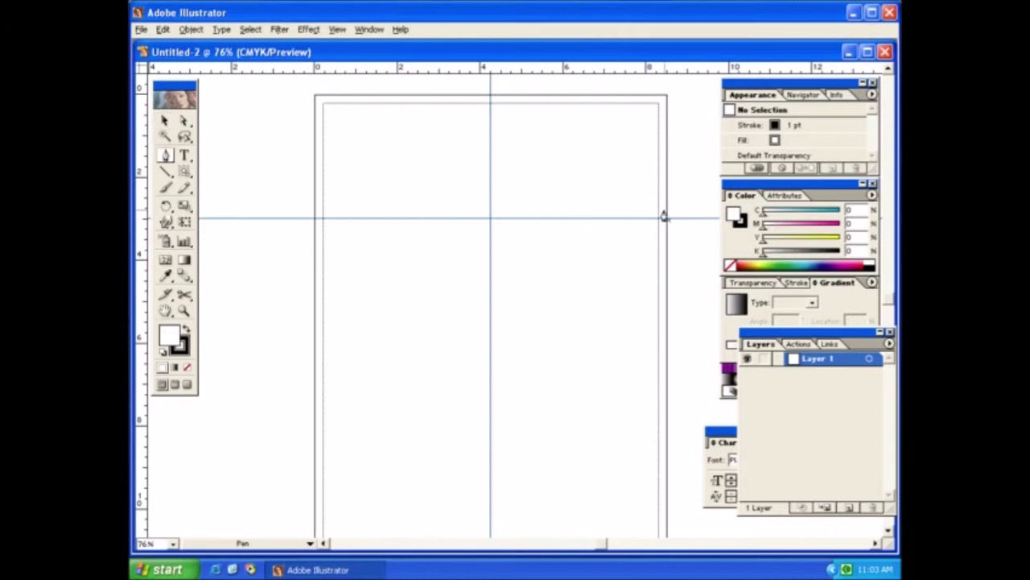
left_click(491, 218)
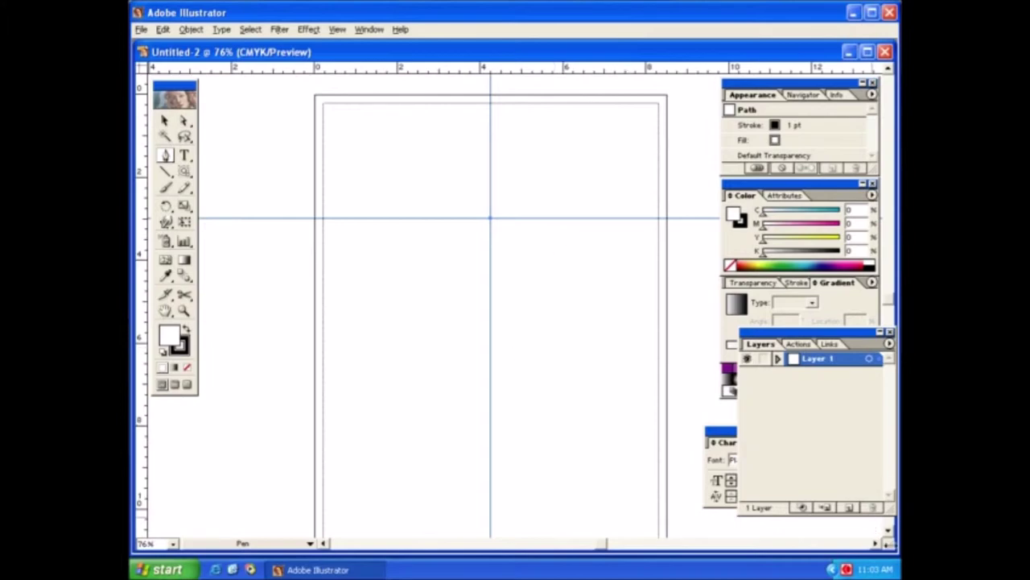
left_click(889, 531)
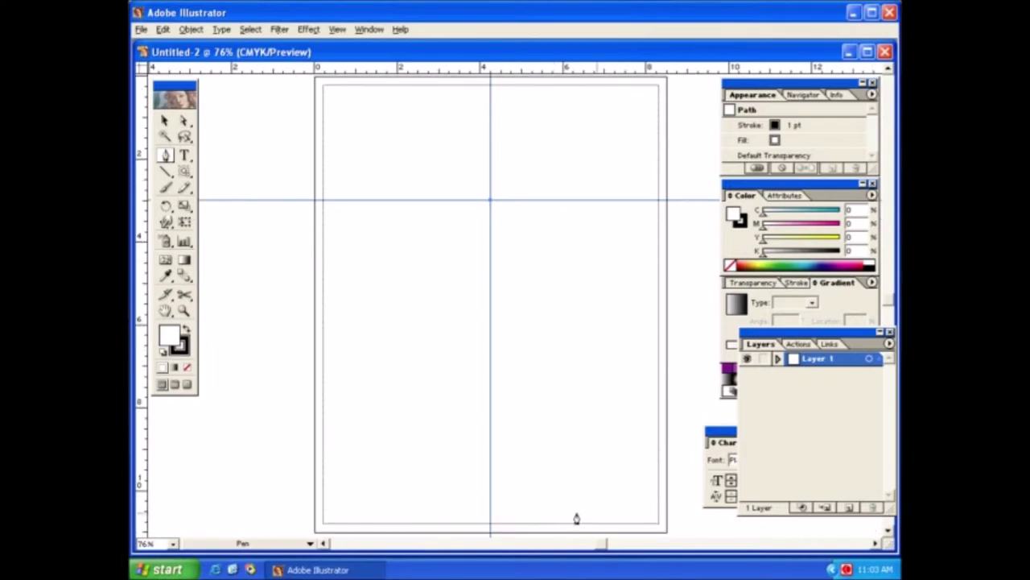
left_click(658, 524)
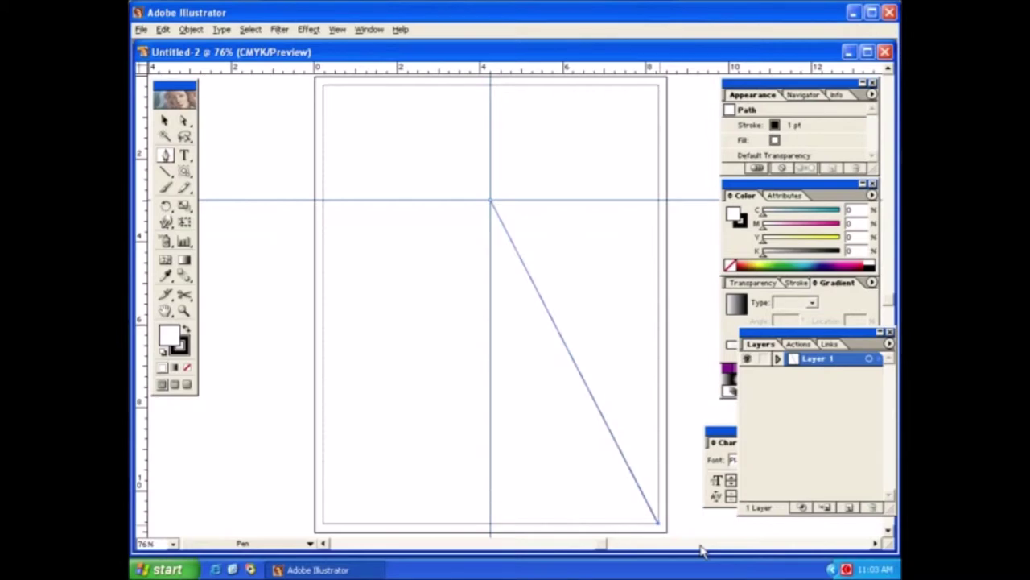
key("ctrl")
key("ctrl+shift+a")
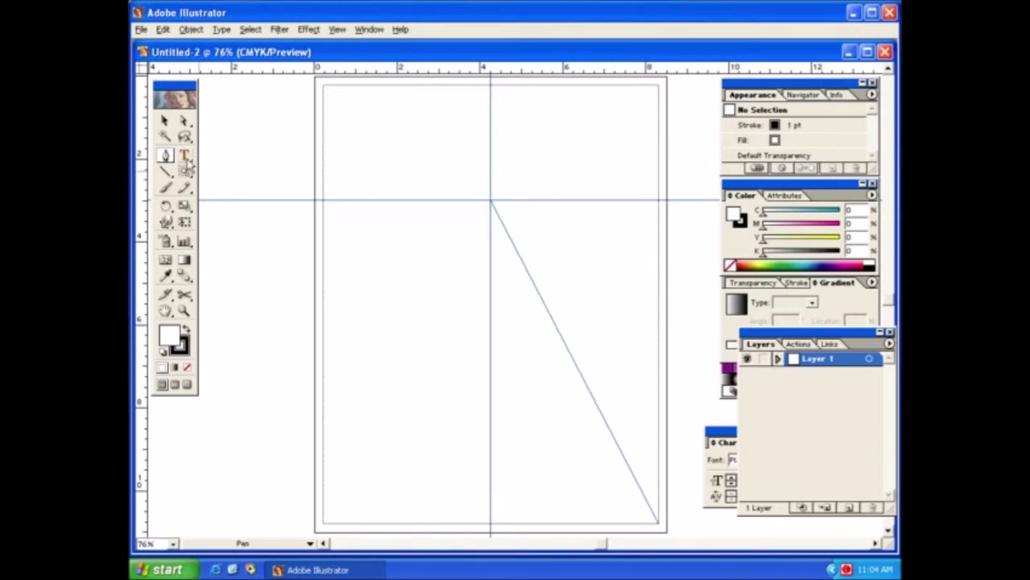
- Draw a rectangle 1.25 in wide by 1 in high below the horizon
left_click_drag(184, 172, 205, 176)
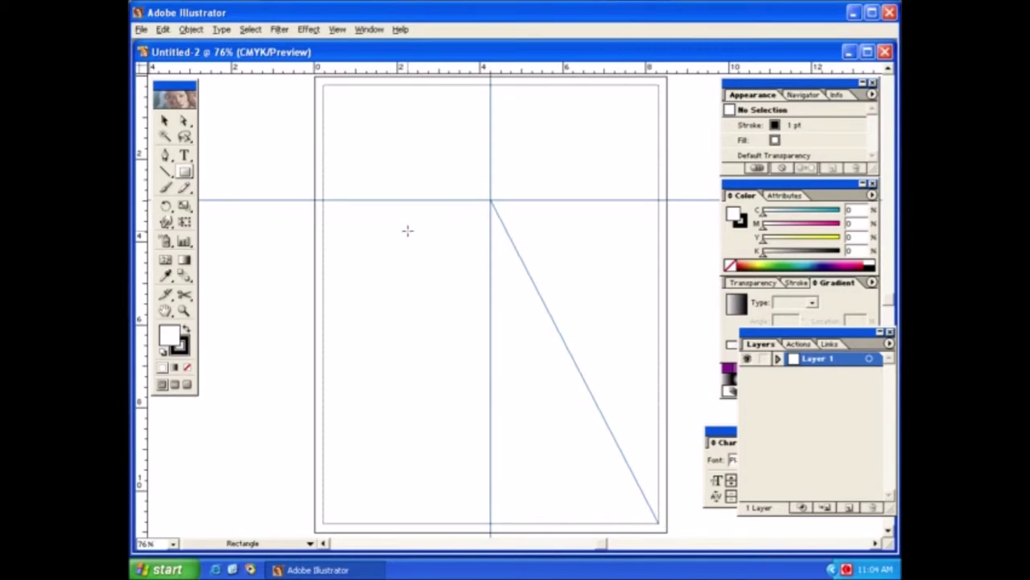
left_click(408, 232)
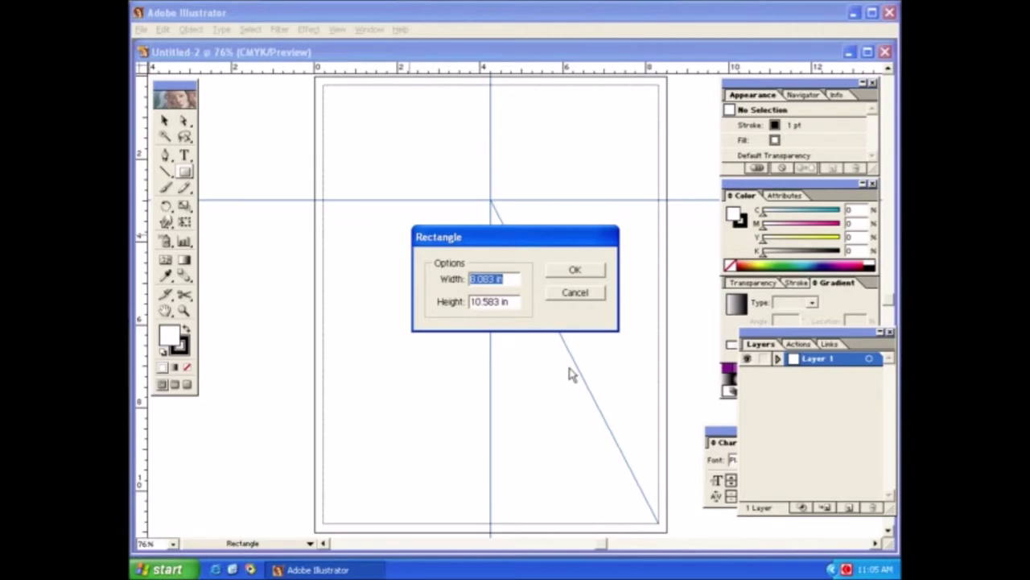
type("1.25")
left_click_drag(512, 304, 466, 304)
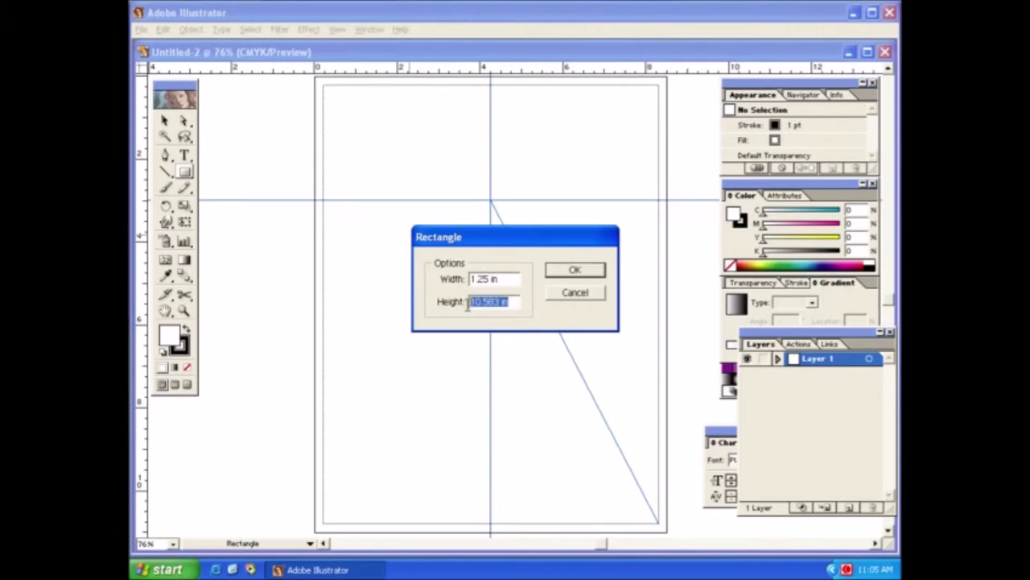
type("1")
left_click(574, 269)
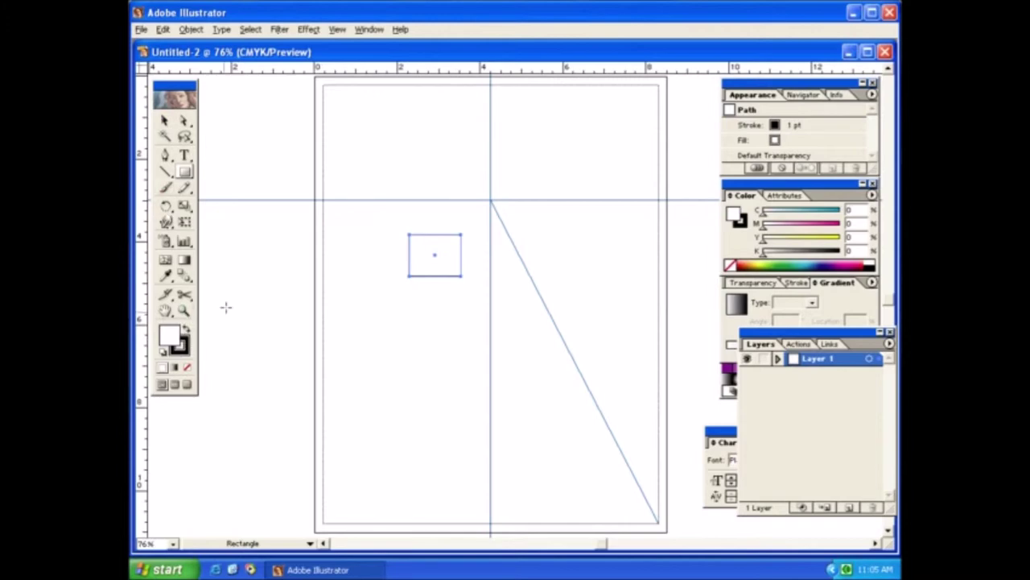
left_click(164, 120)
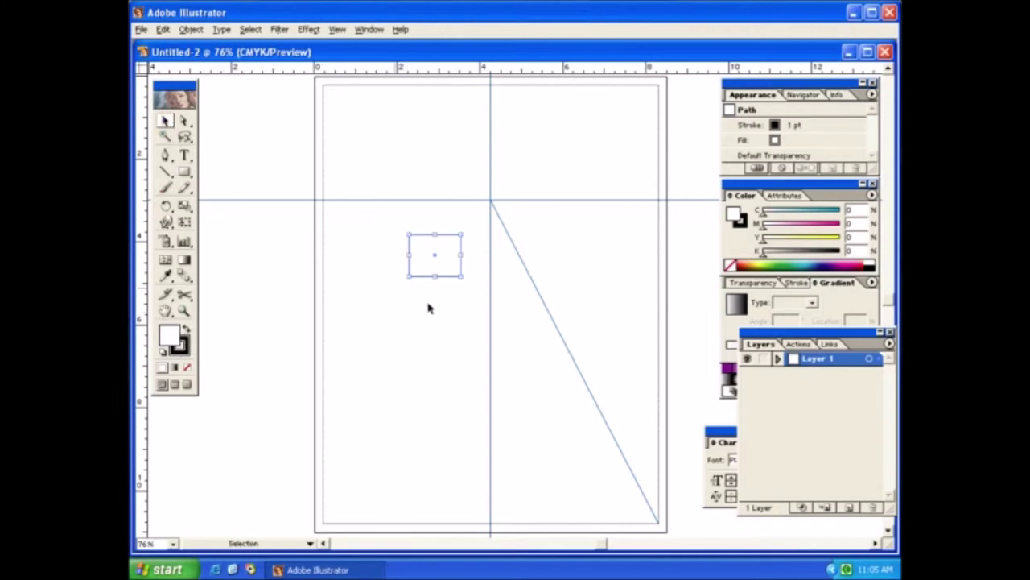
- Move the rectangle into the bottom-right corner where the perspective line ends, then deselect it
left_click_drag(437, 260, 633, 506)
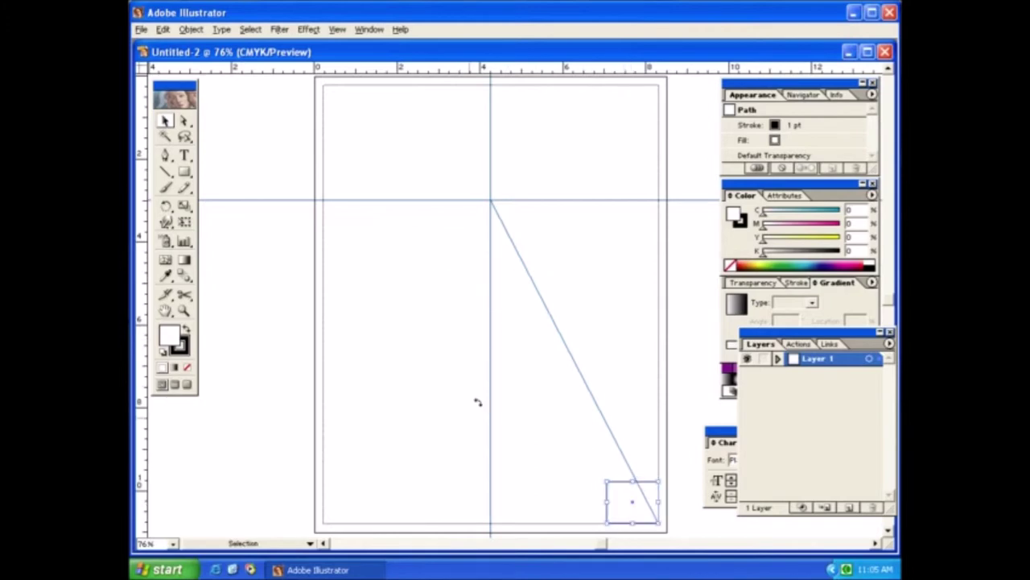
left_click(889, 531)
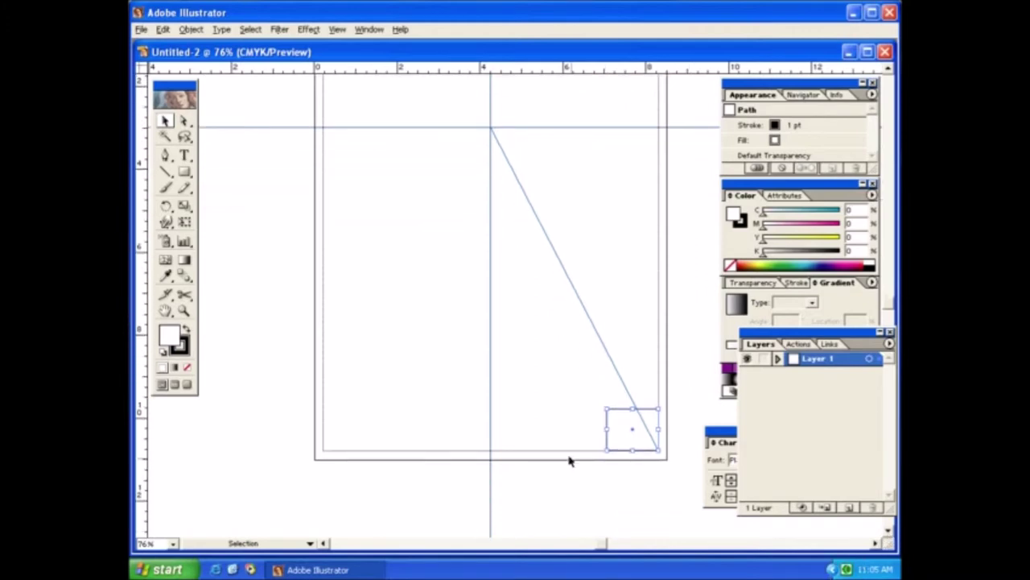
left_click_drag(626, 395, 564, 356)
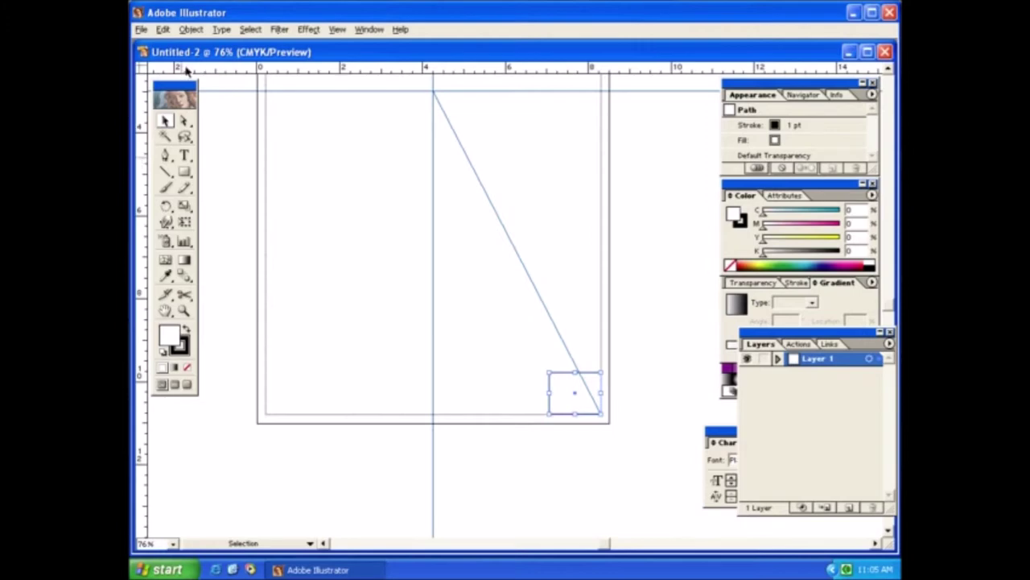
left_click(184, 121)
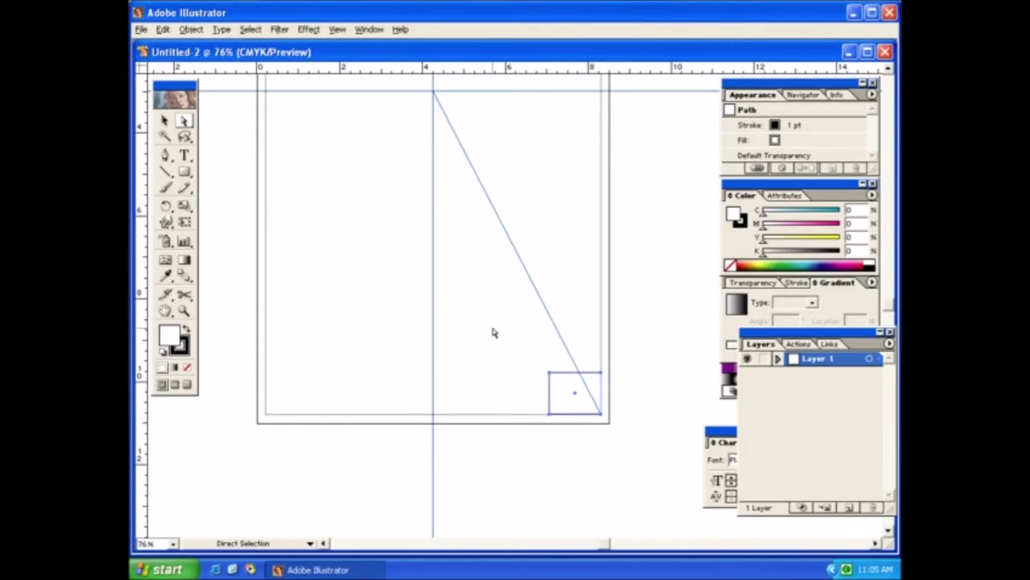
left_click(588, 325)
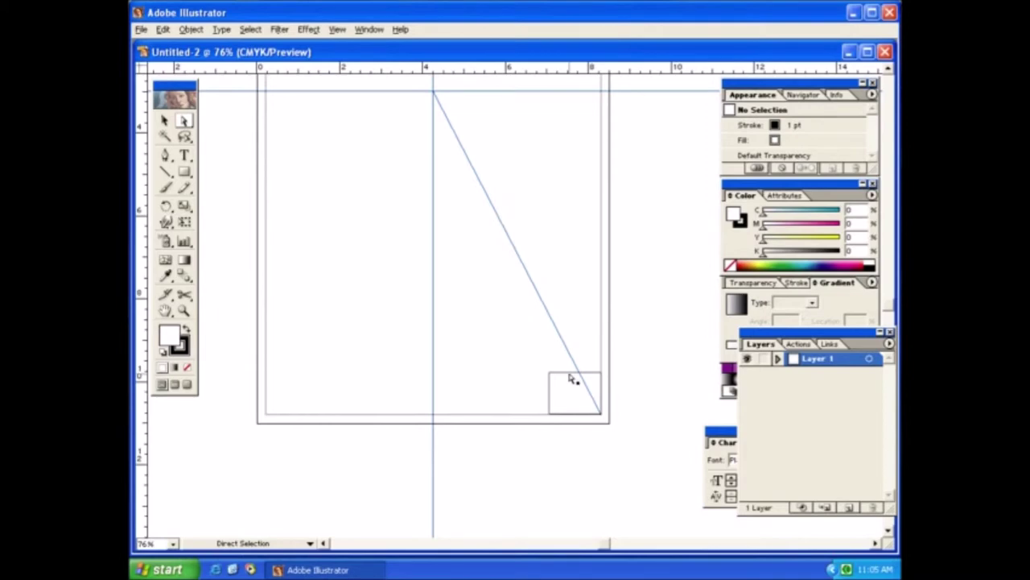
- Drag the rectangle's top edge left onto the perspective line and select the resulting parallelogram
left_click_drag(571, 375, 549, 377)
left_click_drag(549, 377, 550, 379)
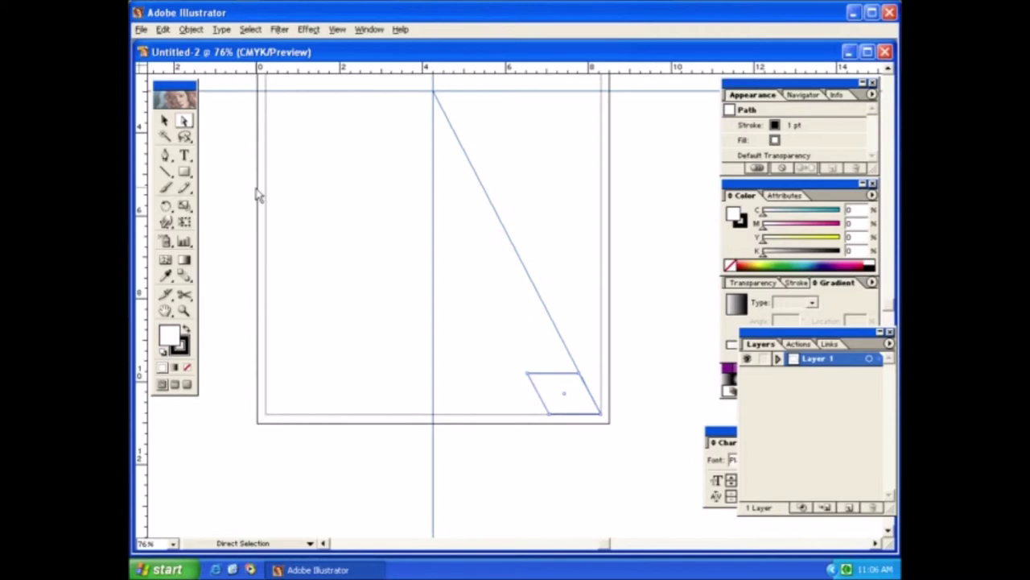
left_click(165, 123)
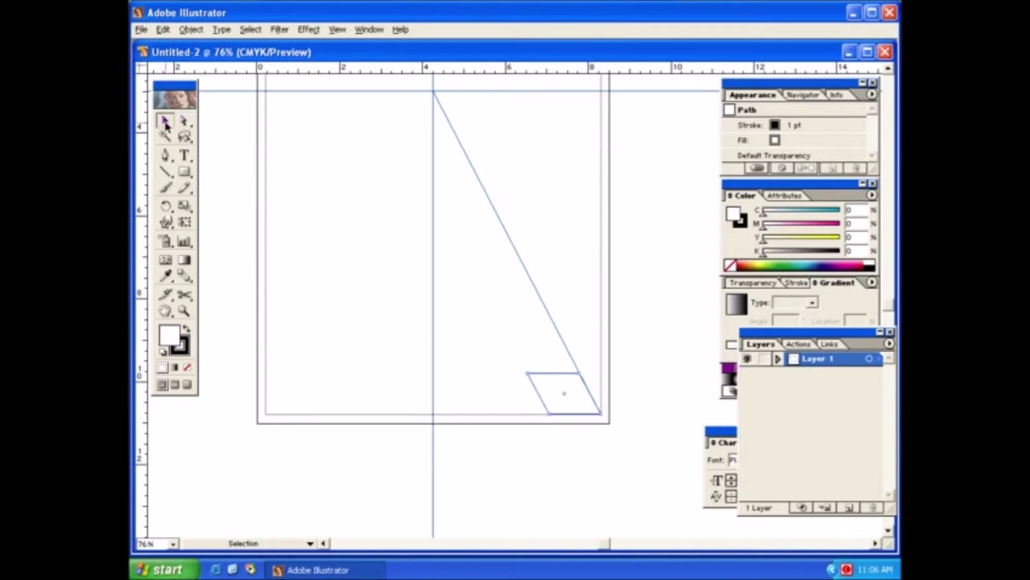
left_click(555, 396)
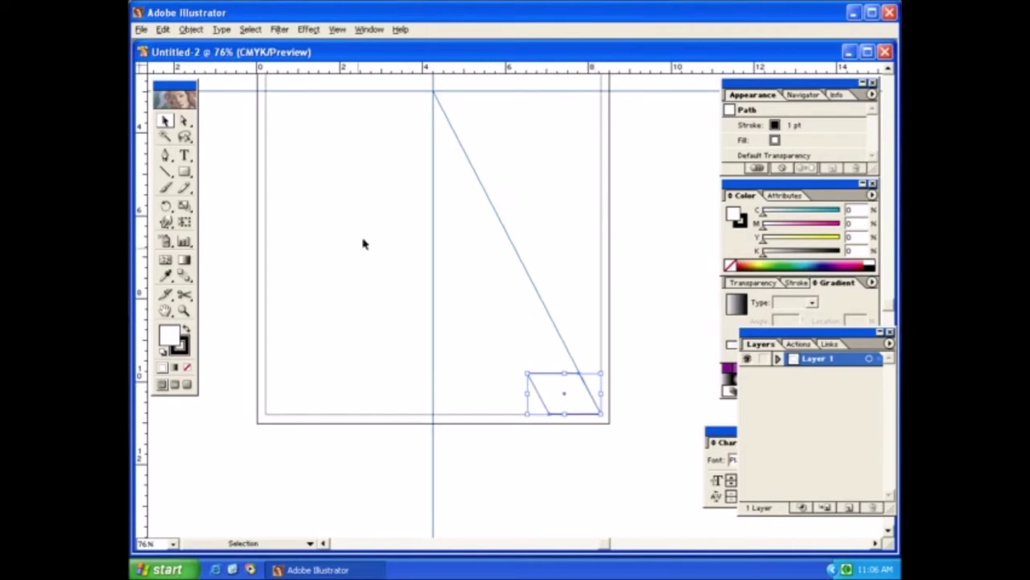
left_click(166, 206)
left_click_drag(166, 206, 204, 219)
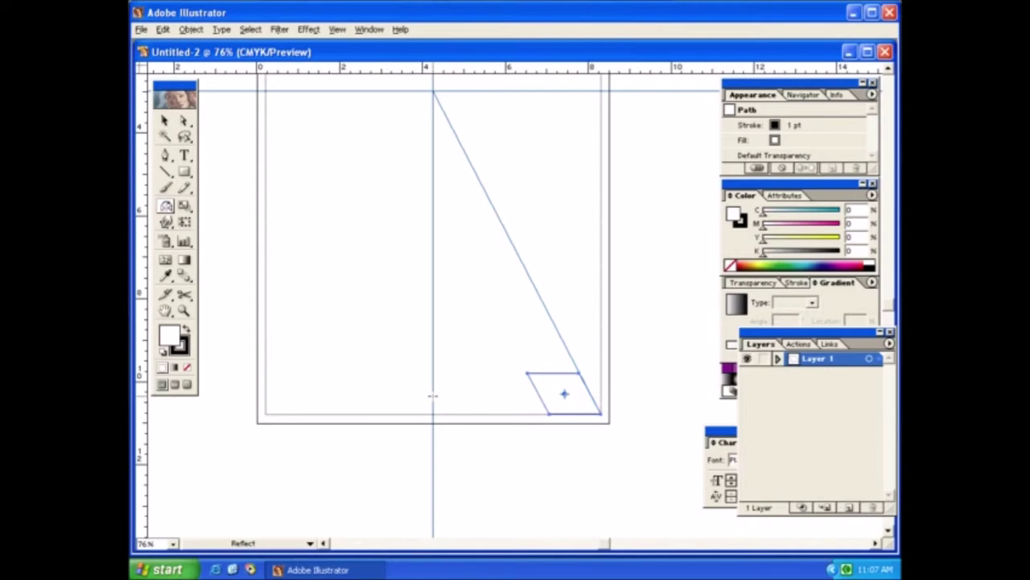
- Alt-click the vertical centre guide to set a Vertical, 90° reflect axis
left_click(432, 395, "alt")
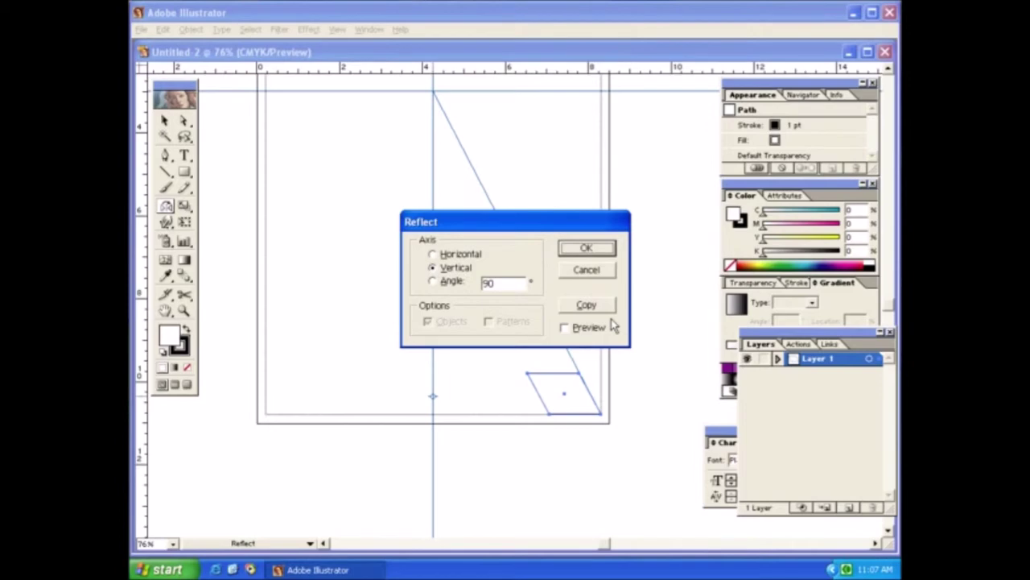
left_click(565, 328)
left_click(565, 329)
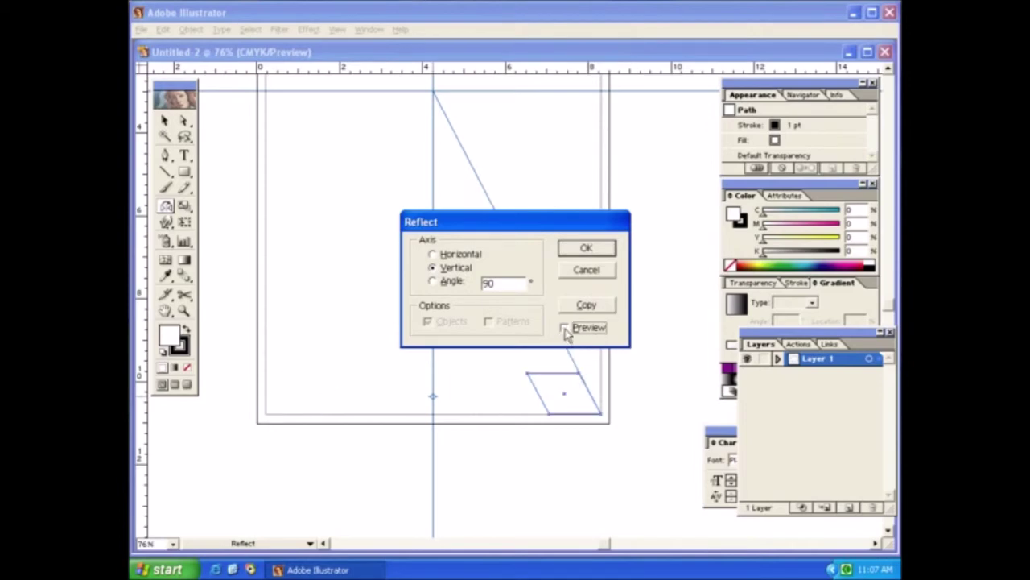
left_click(565, 328)
left_click(564, 327)
left_click(586, 305)
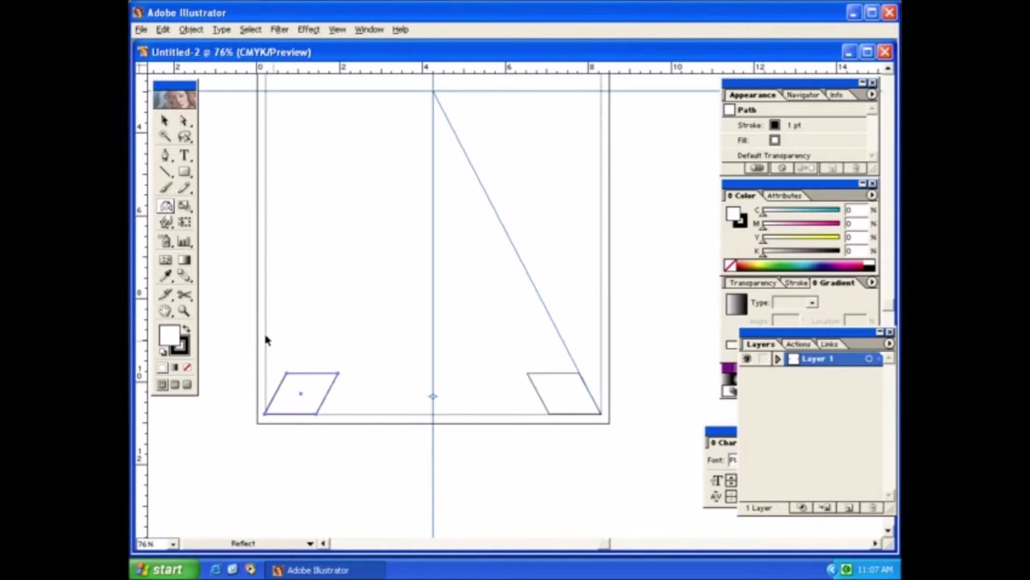
- Return to the Selection tool after making the mirrored parallelogram copy
key("v")
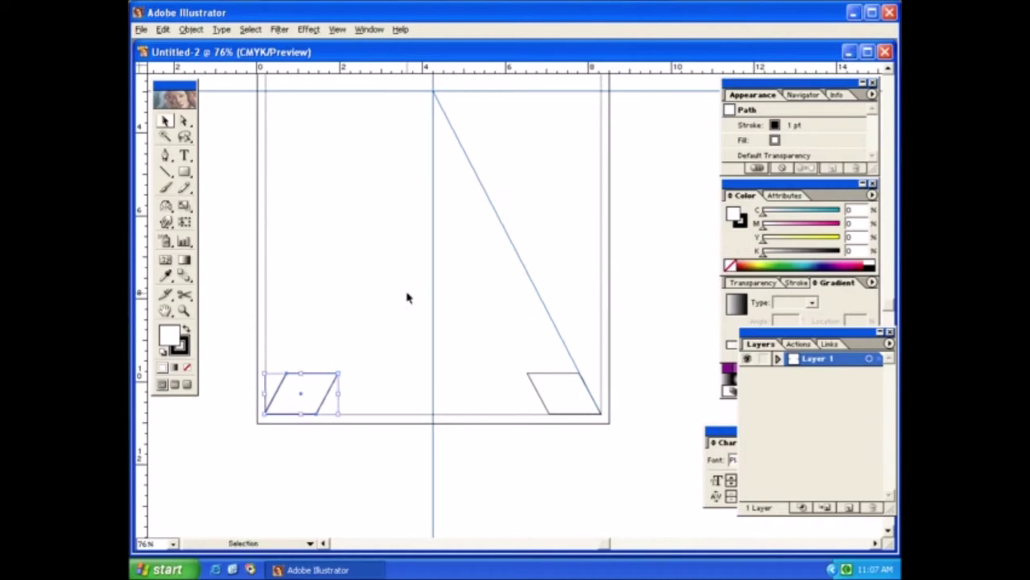
- Shift-click the right parallelogram so both corner tiles are selected
left_click(546, 413, "shift")
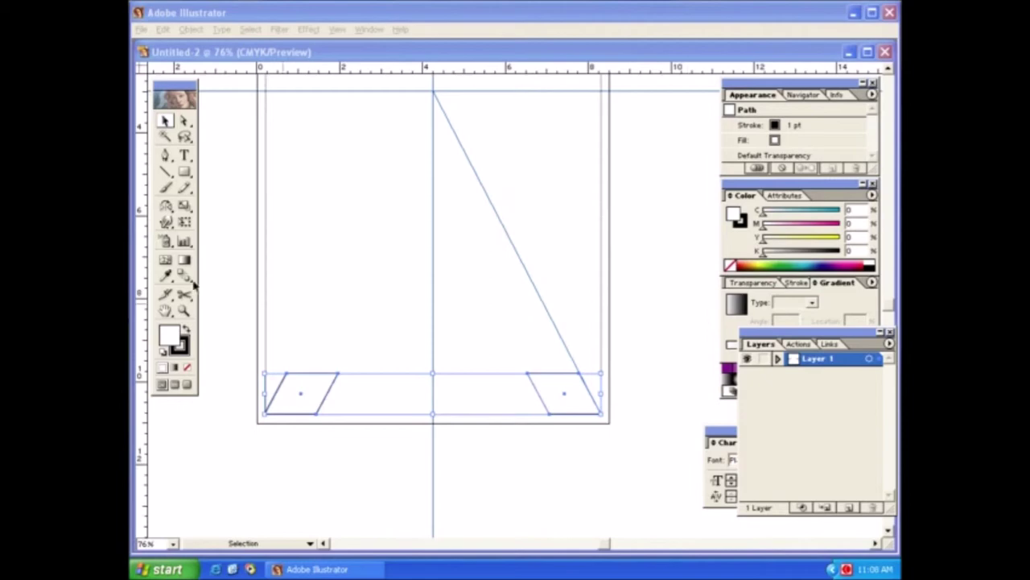
left_click(322, 292)
- Set the Blend Options spacing to Specified Steps with 3 steps
key("w")
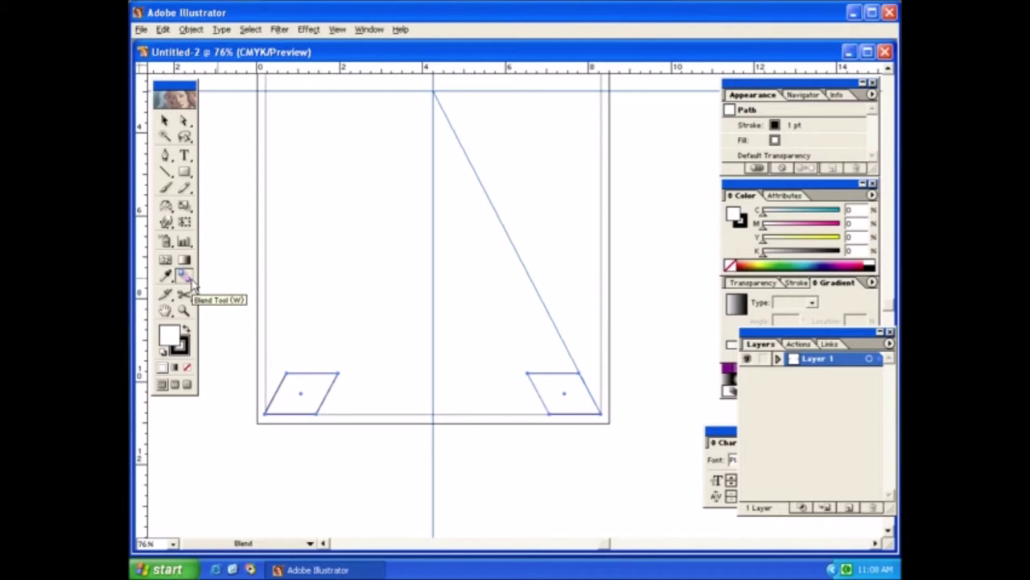
double_click(183, 276)
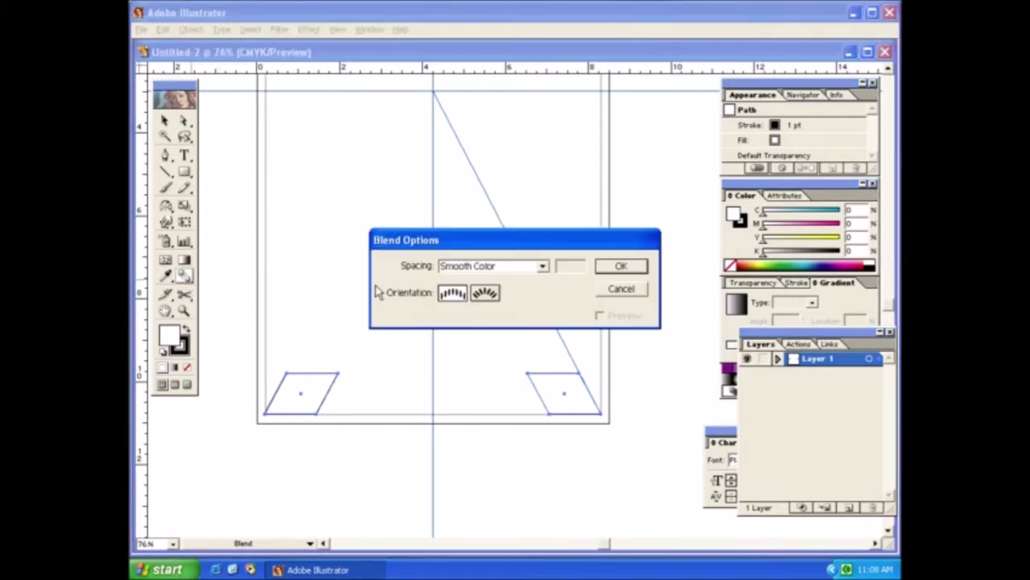
left_click(544, 267)
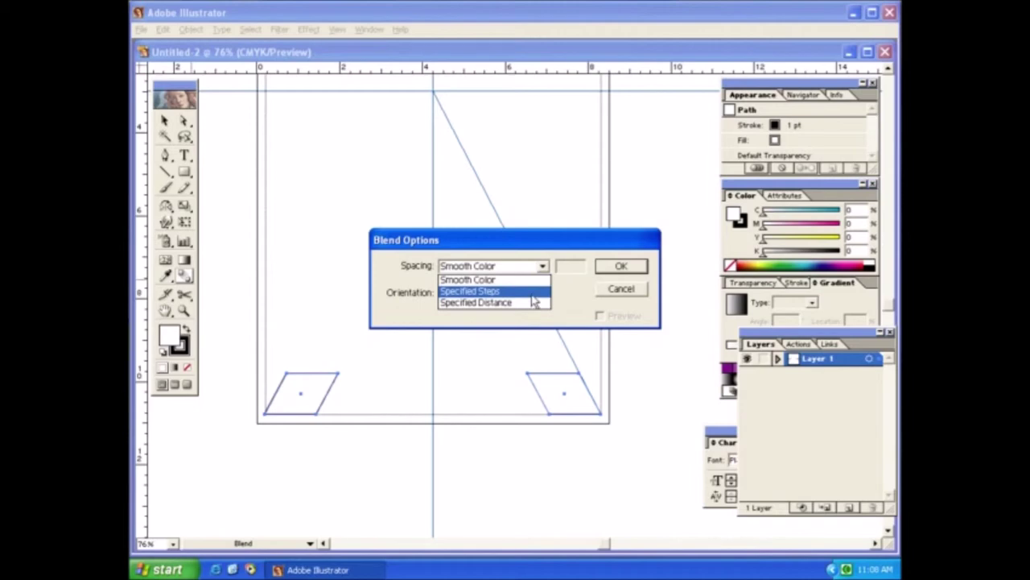
left_click(534, 291)
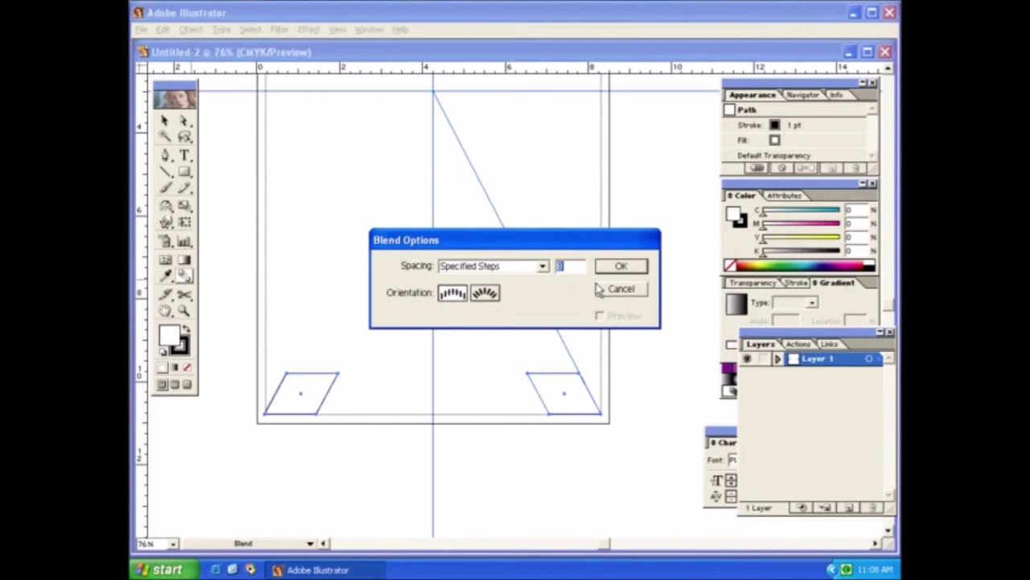
type("3")
left_click(624, 267)
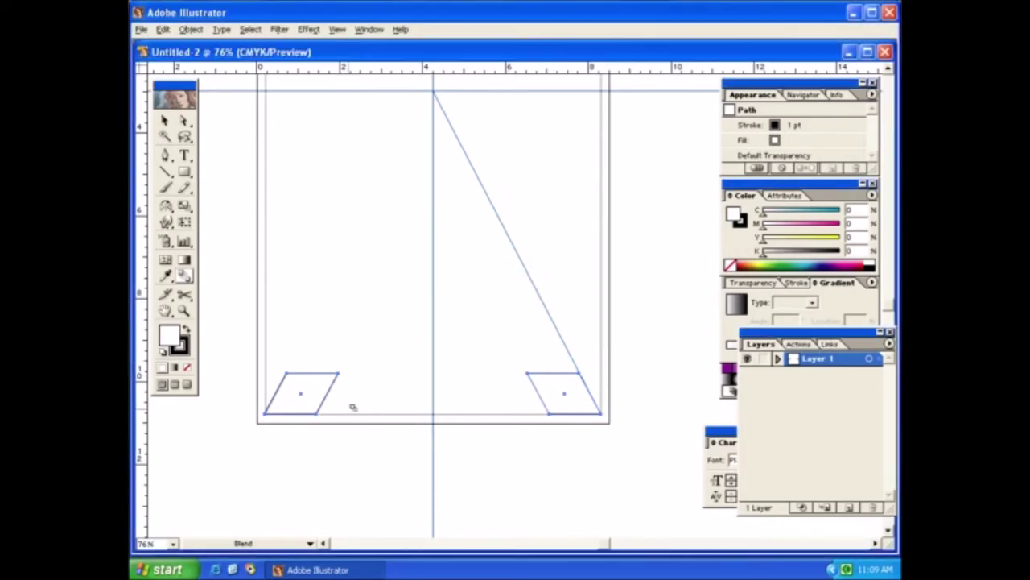
- Try blending the two corner parallelograms twice, undoing each twisted result
left_click(338, 374)
left_click(579, 372)
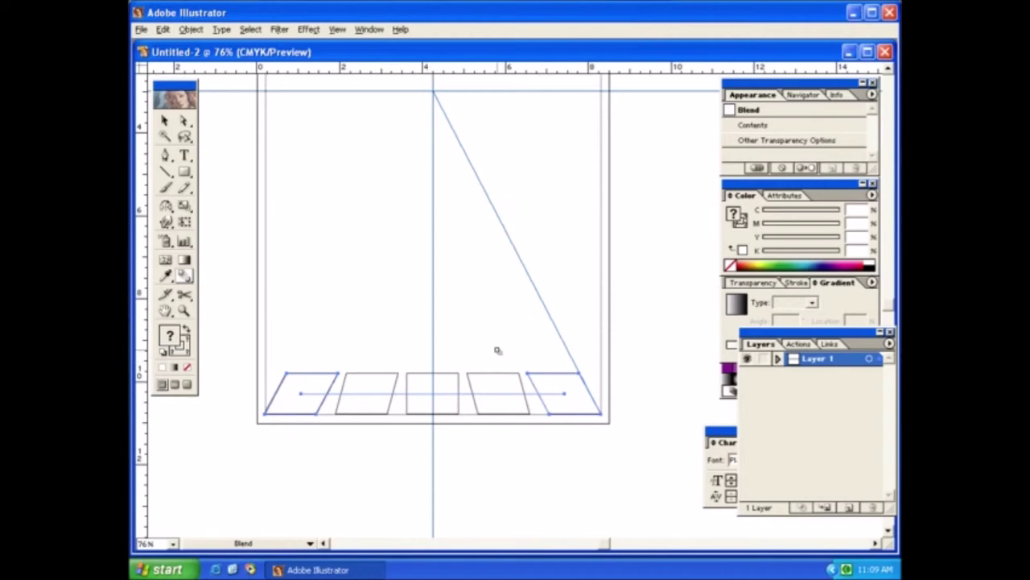
key("v")
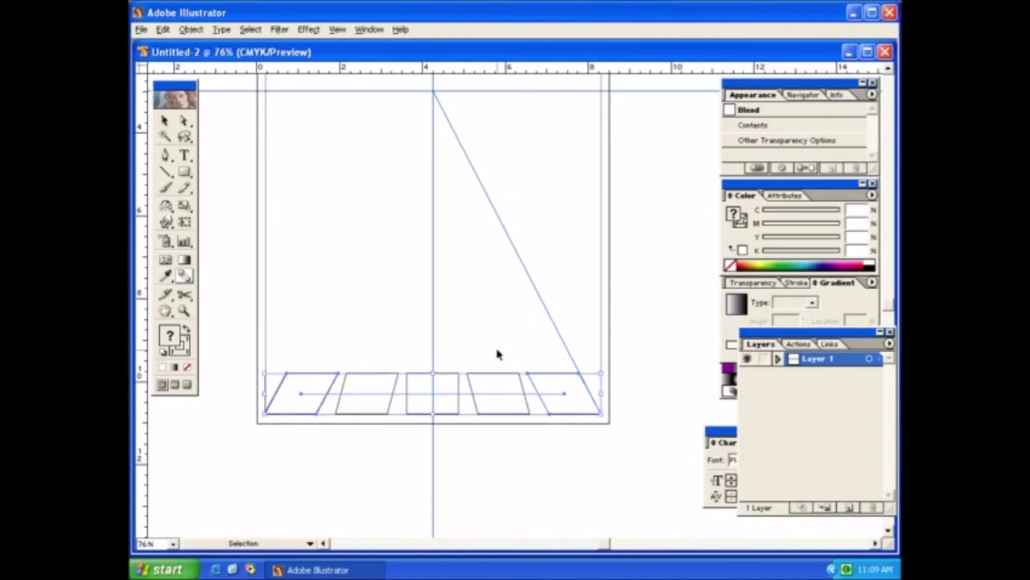
key("ctrl+z")
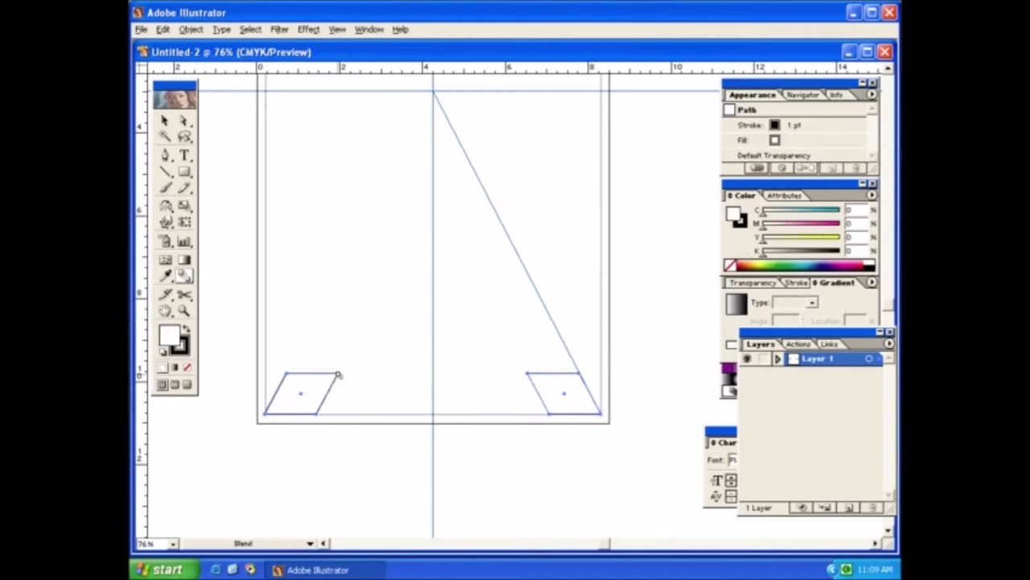
left_click(338, 375)
left_click(527, 373)
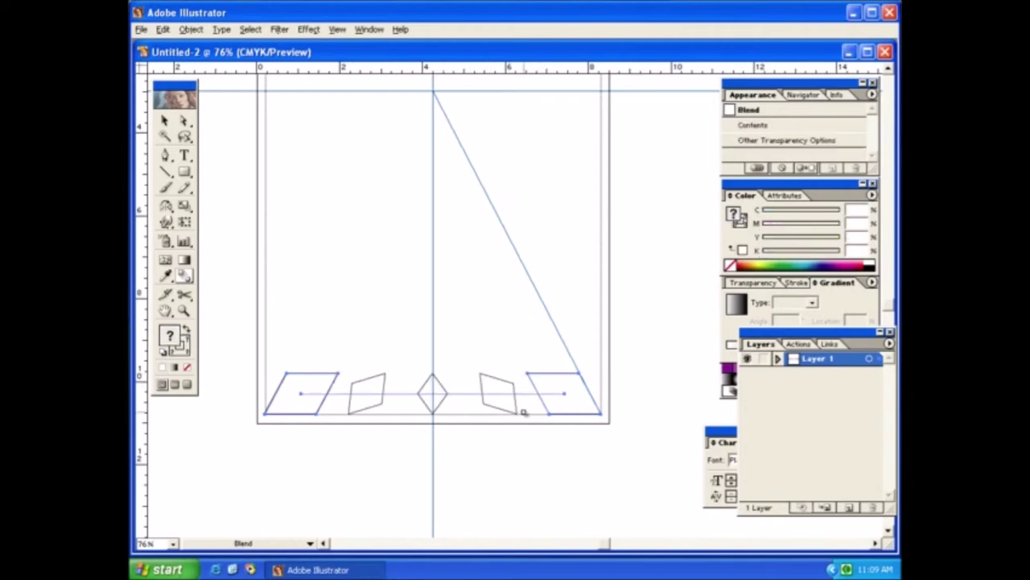
key("v")
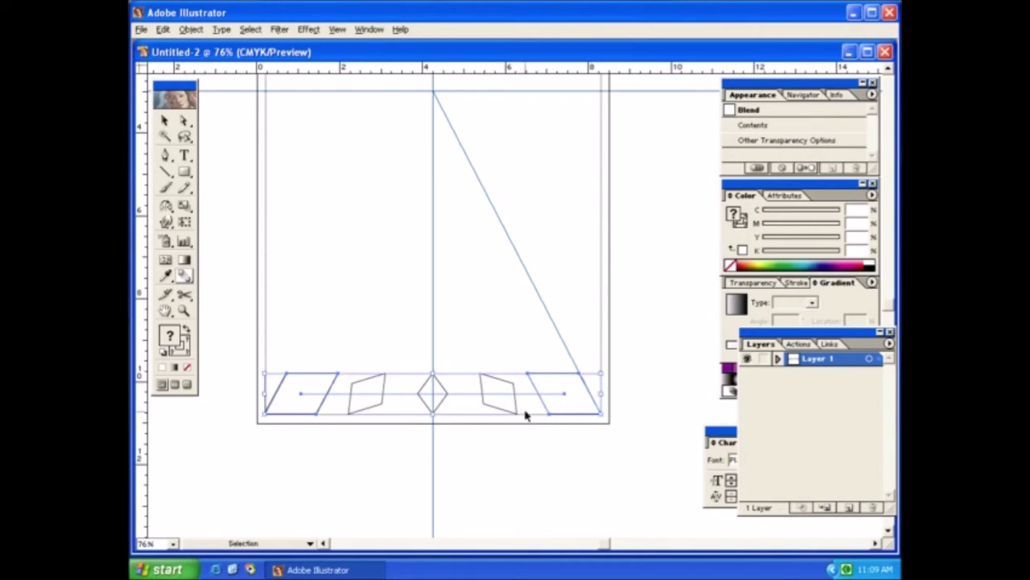
key("ctrl+z")
- Reblend from the left tile's top-right corner to the right tile's matching corner
key("w")
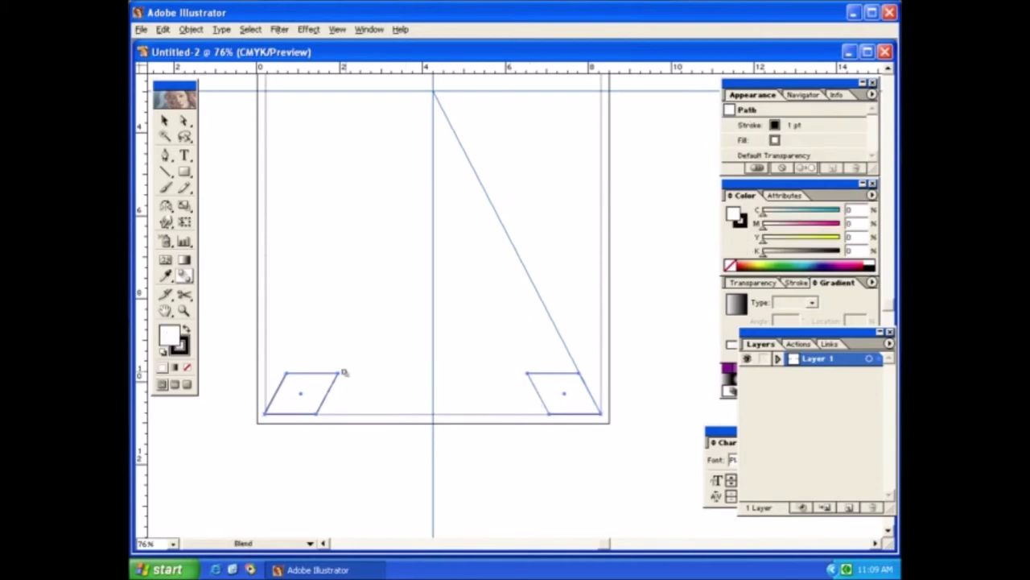
left_click(338, 375)
left_click(578, 374)
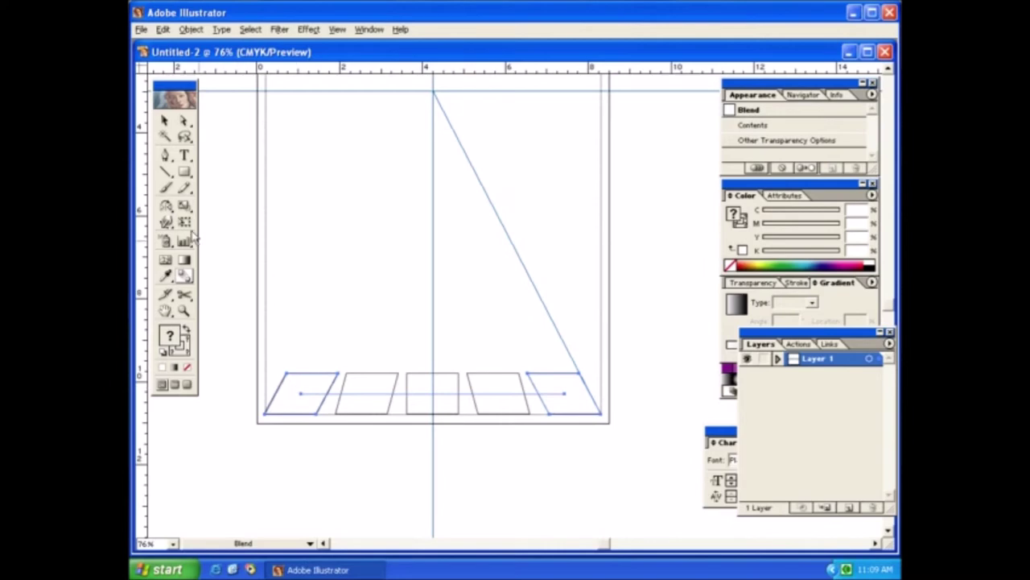
left_click(185, 206)
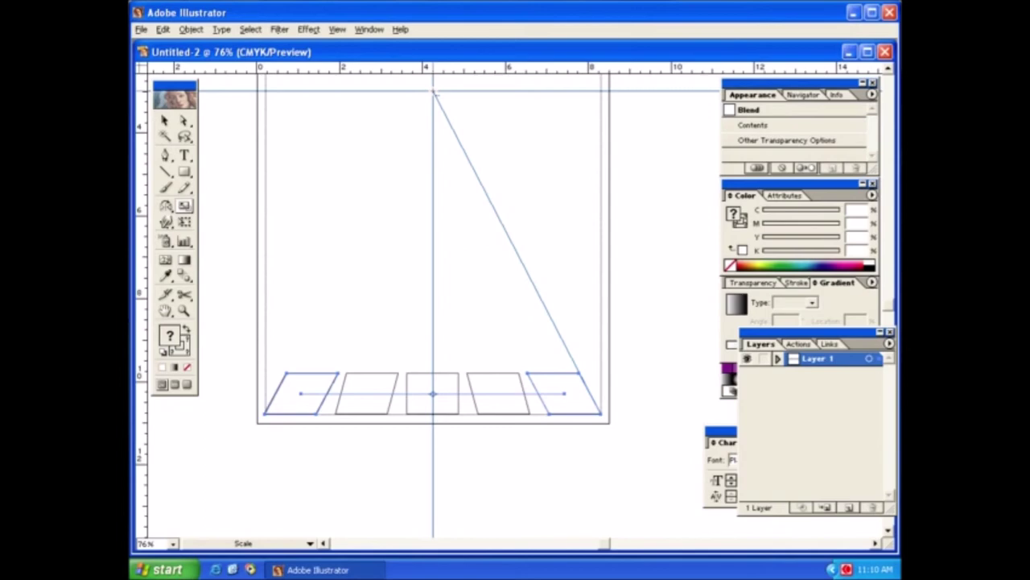
- Copy the tile row at 85% uniform scale from the vanishing point, just above the first row
left_click(434, 91, "alt")
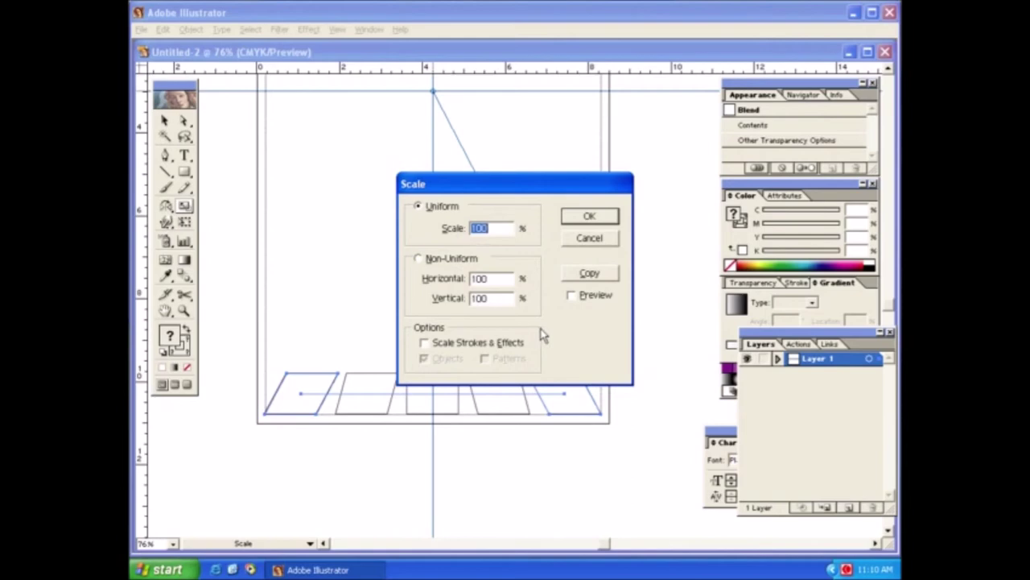
type("85")
left_click(589, 274)
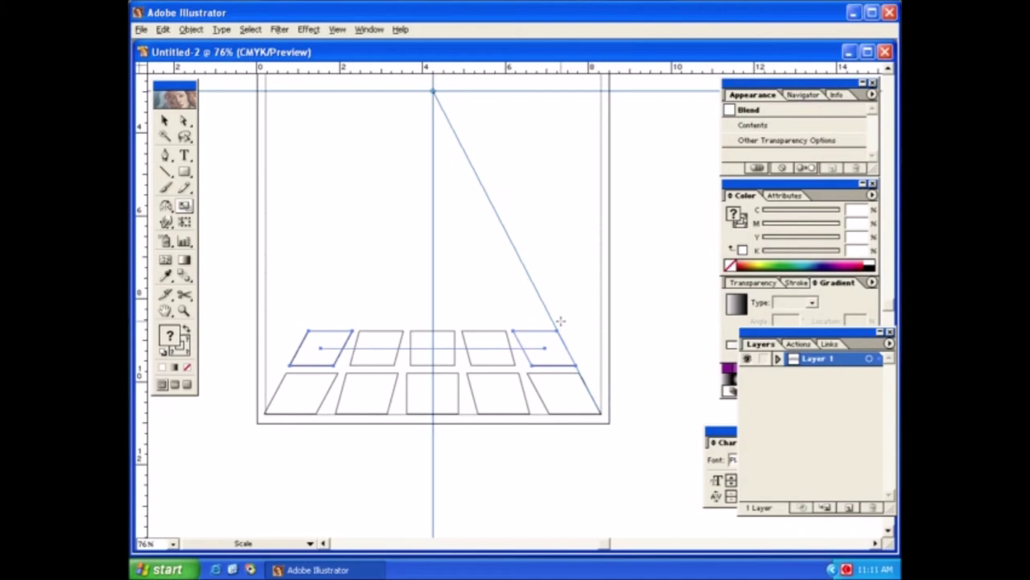
- Repeat Transform Again four times to stack shrinking rows up to the vanishing point
key("v")
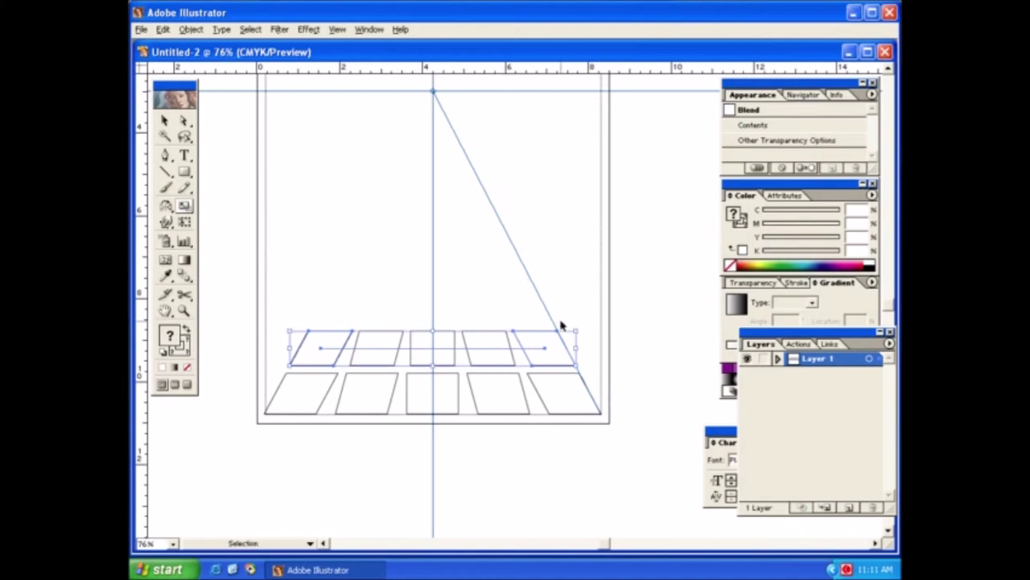
key("ctrl+d")
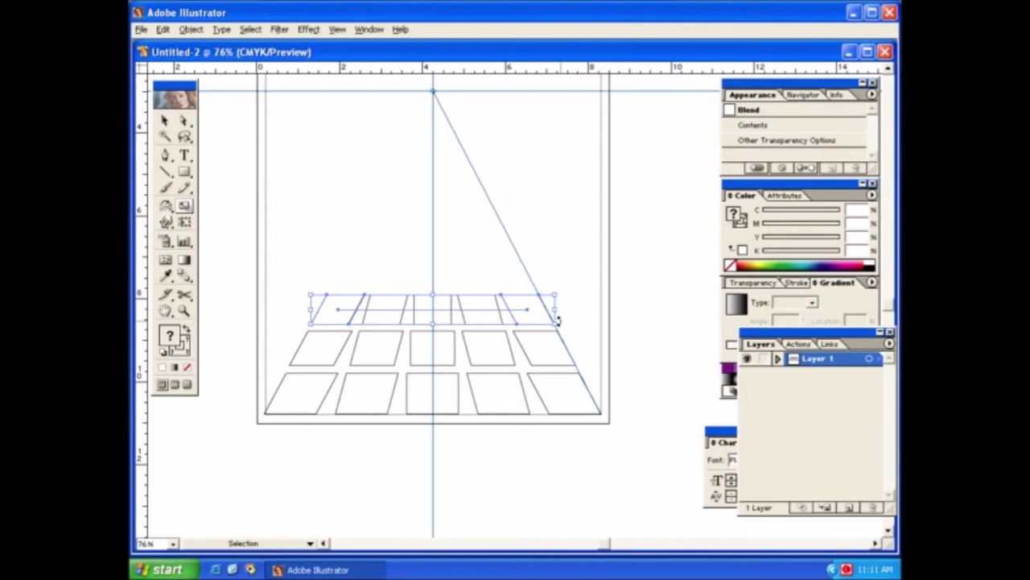
key("ctrl+d")
key("ctrl+d")
key("ctrl+d")
key("ctrl+d")
key("ctrl+d")
key("ctrl+d")
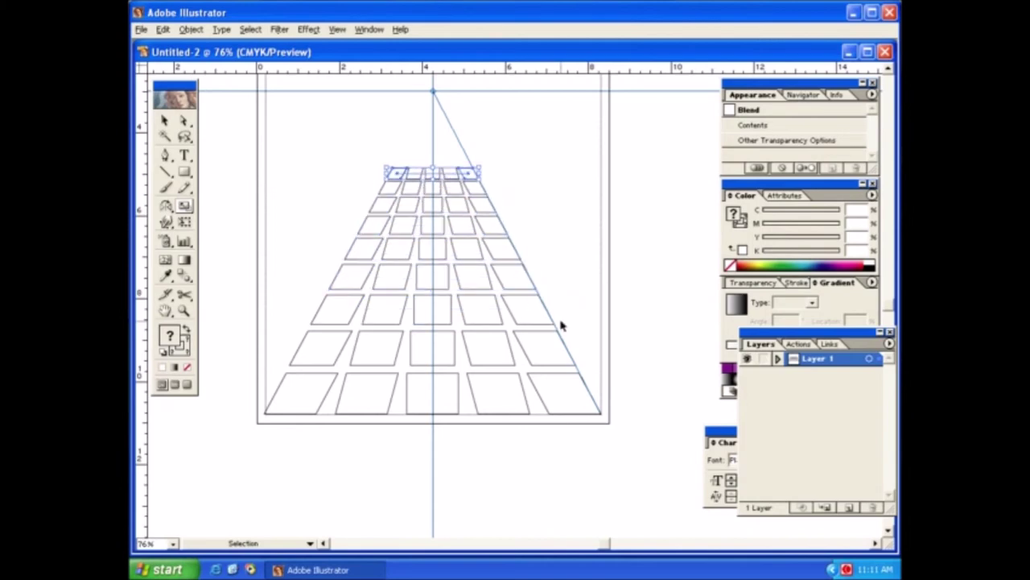
key("ctrl+d")
key("ctrl+d")
key("ctrl+d")
key("ctrl+d")
key("ctrl+d")
key("ctrl+d")
key("ctrl+d")
key("ctrl+d")
key("ctrl+d")
key("ctrl+d")
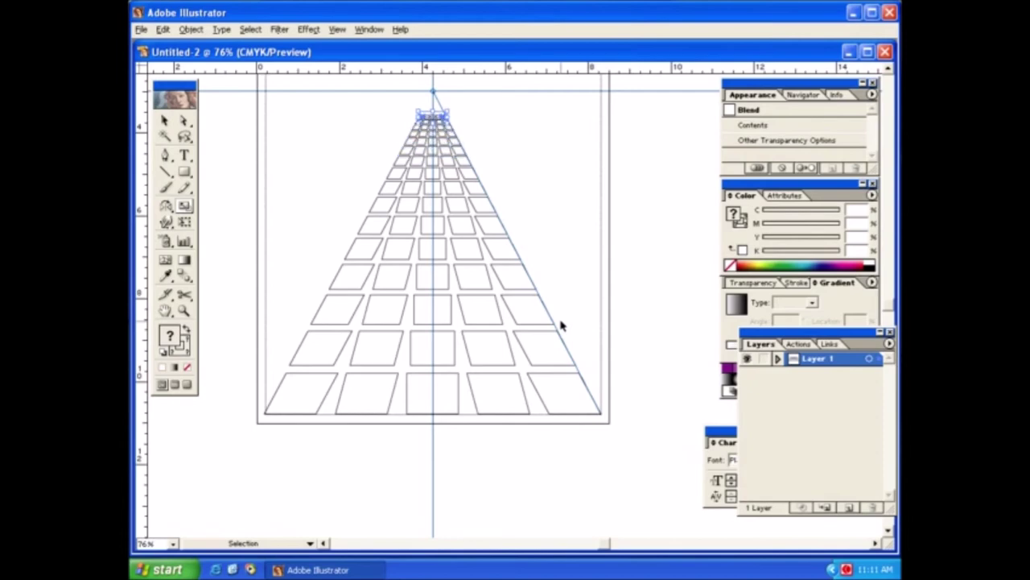
key("ctrl+d")
key("ctrl+d")
key("ctrl+d")
key("ctrl+d")
key("ctrl+d")
key("ctrl+d")
key("ctrl+d")
key("ctrl+d")
key("ctrl+d")
key("ctrl+d")
left_click(624, 352)
key("s")
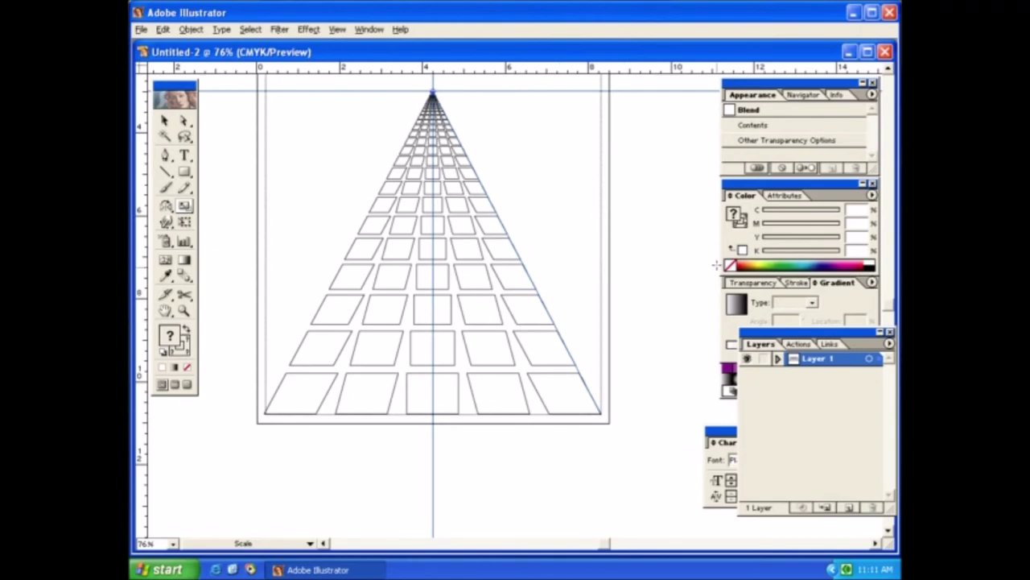
key("v")
left_click(165, 137)
left_click(321, 392)
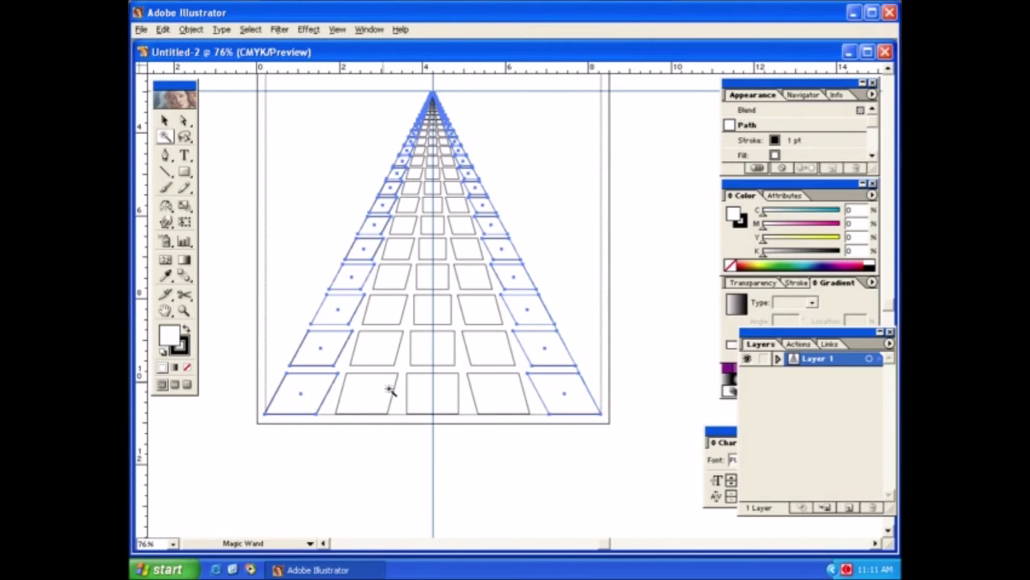
left_click(390, 392, "shift")
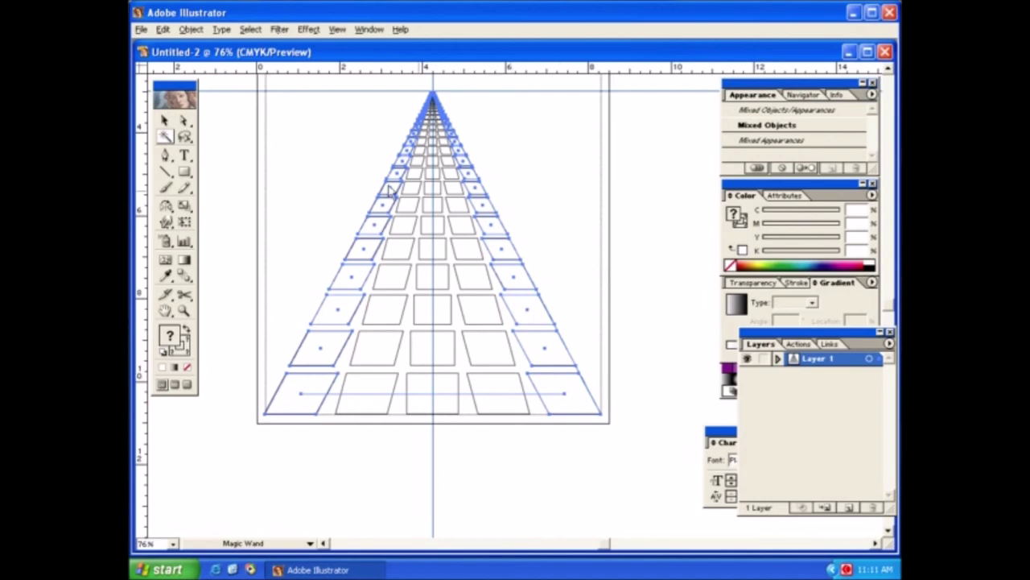
left_click(165, 119)
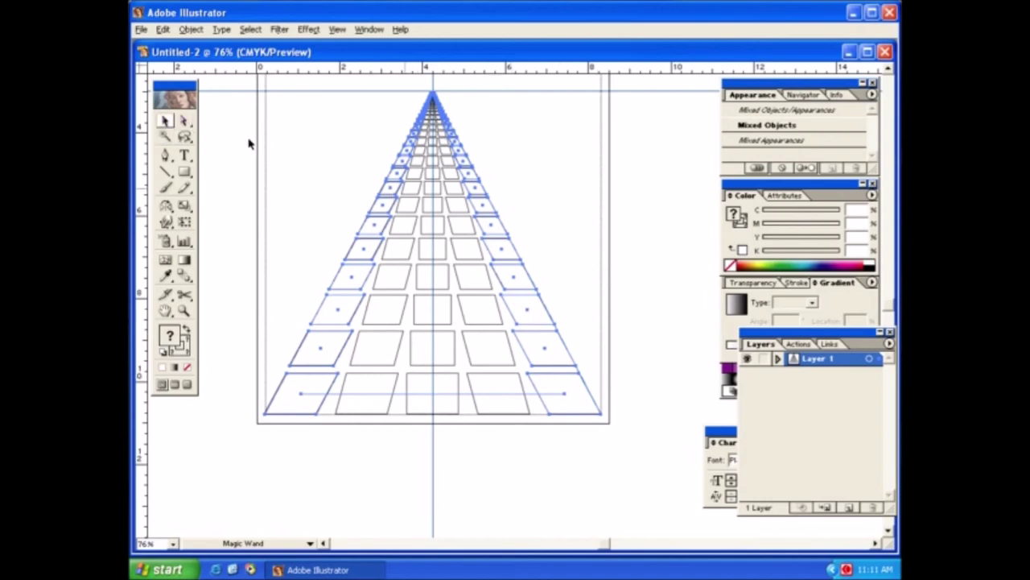
left_click(233, 197)
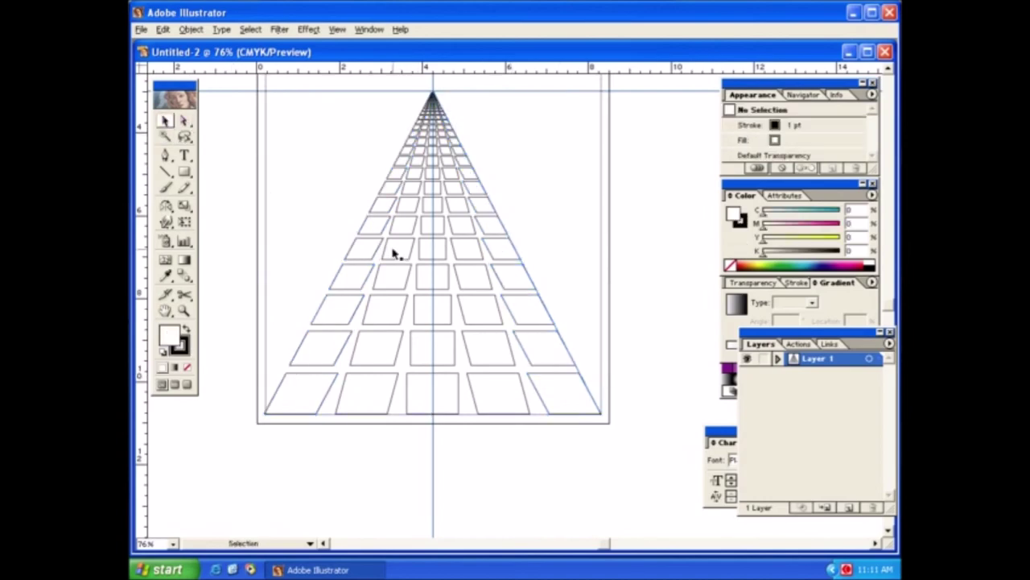
- Remove the stacked tile rows and release the blend, keeping only the two corner parallelograms
left_click(394, 253)
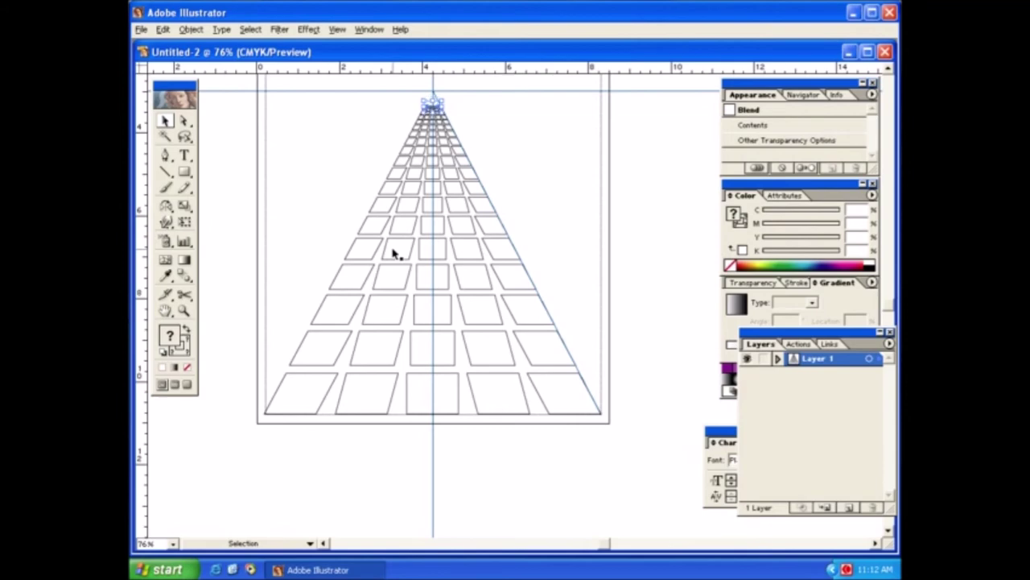
key("Down")
key("Down")
key("Down")
key("Down")
key("Down")
key("Down")
key("Down")
key("Down")
key("Down")
key("Down")
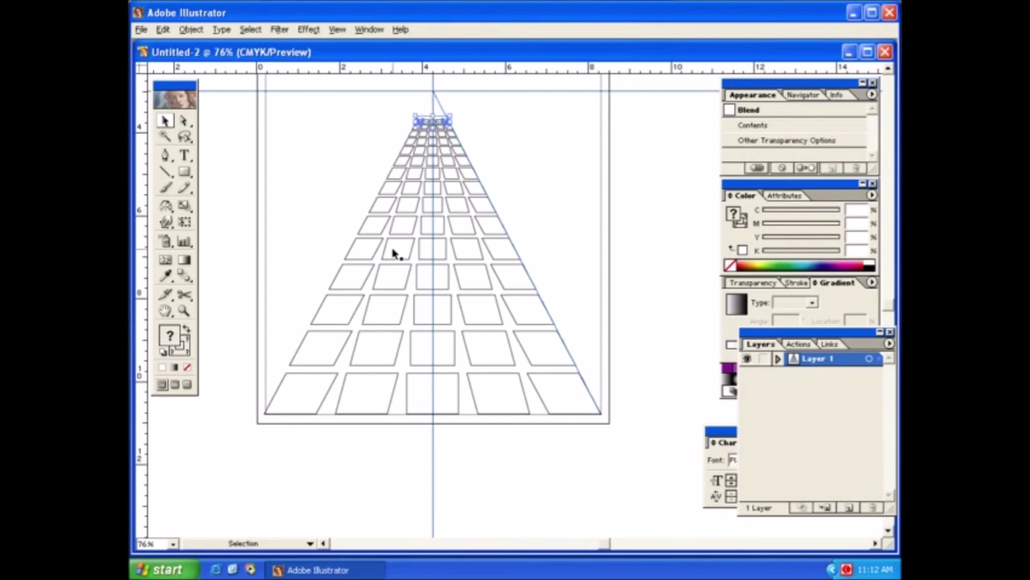
key("Down")
key("Down")
key("Down")
key("Down")
key("Down")
key("Down")
key("Down")
key("Down")
key("Down")
key("Down")
key("Down")
key("Down")
key("Down")
key("Down")
key("Down")
key("Down")
key("Down")
key("Down")
key("Down")
key("Down")
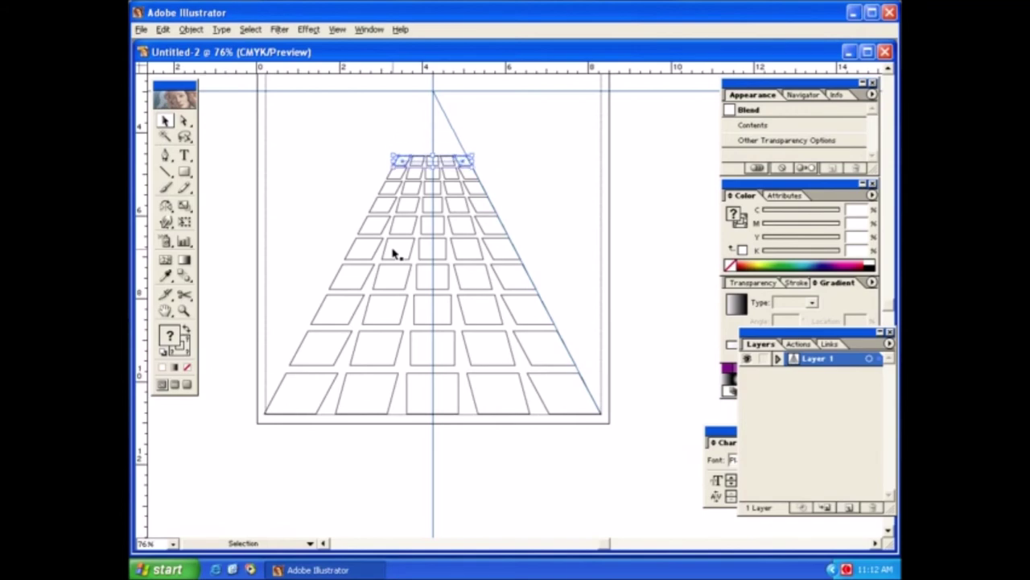
key("Down")
key("Down")
key("Down")
key("Down")
key("Down")
key("Down")
key("Down")
key("Down")
key("Down")
key("Down")
key("Down")
key("Down")
key("Down")
key("Down")
key("Down")
key("Down")
key("Down")
key("Down")
key("Down")
key("Down")
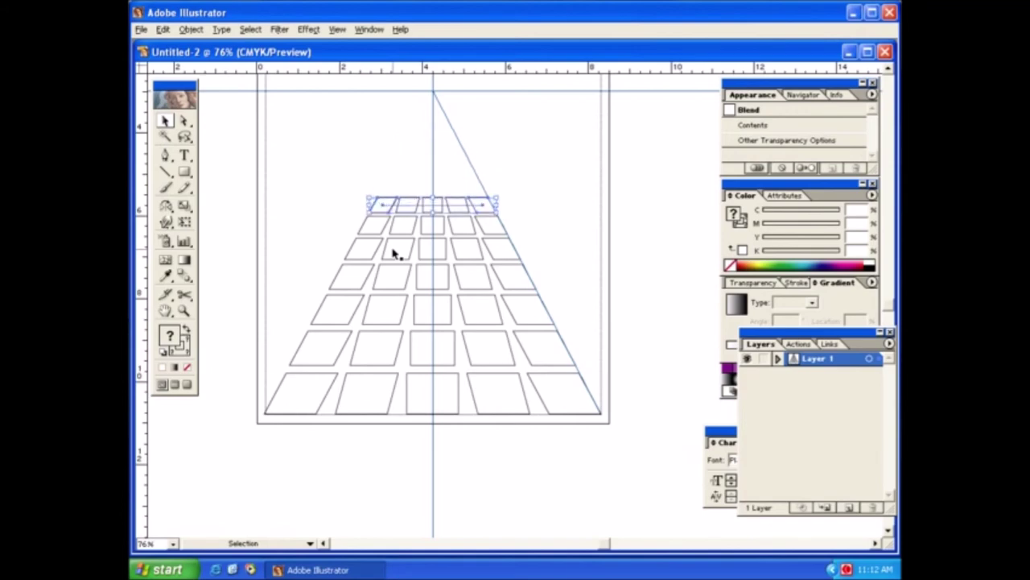
key("Down")
key("Down")
key("Down")
key("Down")
key("Down")
key("Down")
key("Down")
key("Down")
key("Down")
key("Down")
key("Down")
key("Down")
key("Down")
key("Down")
key("Down")
key("Down")
key("Down")
key("Down")
key("Down")
key("Down")
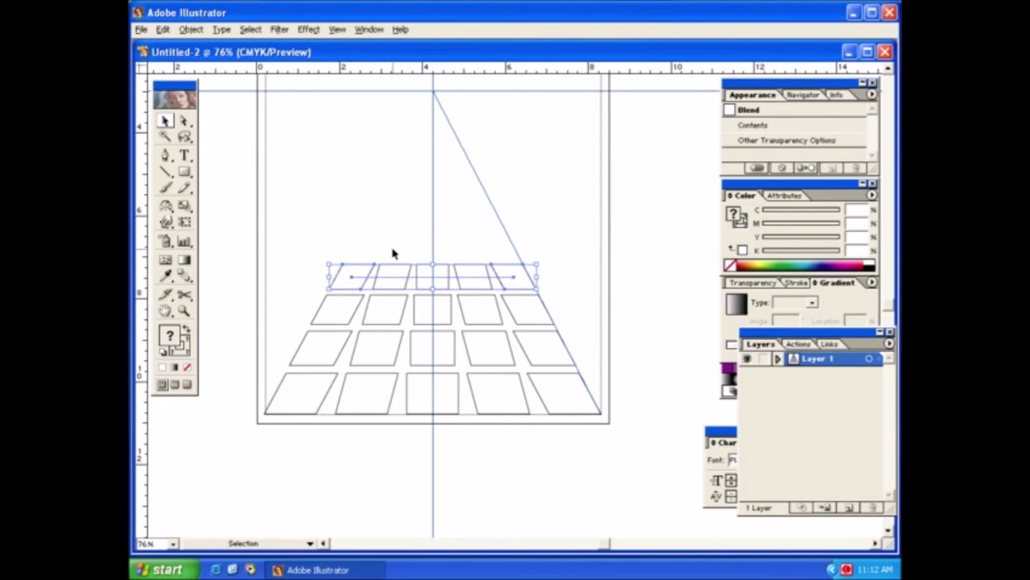
key("Down")
key("Down")
key("Down")
key("Down")
key("Down")
key("Down")
key("Down")
key("Down")
key("Down")
key("Down")
key("Down")
key("Down")
key("Down")
key("Down")
key("Down")
key("Down")
key("Down")
key("Down")
key("Down")
key("Down")
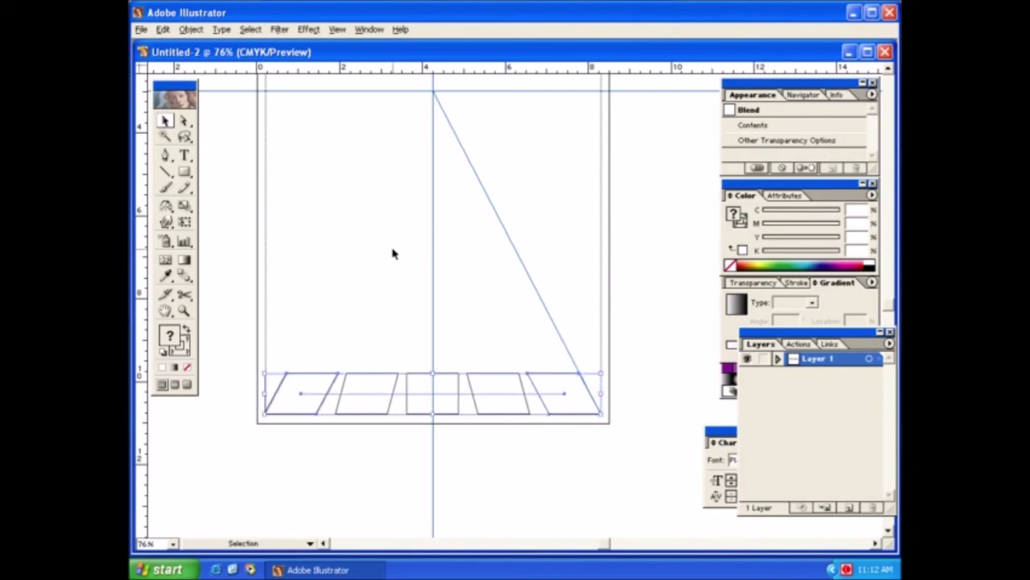
key("ctrl+alt+shift+b")
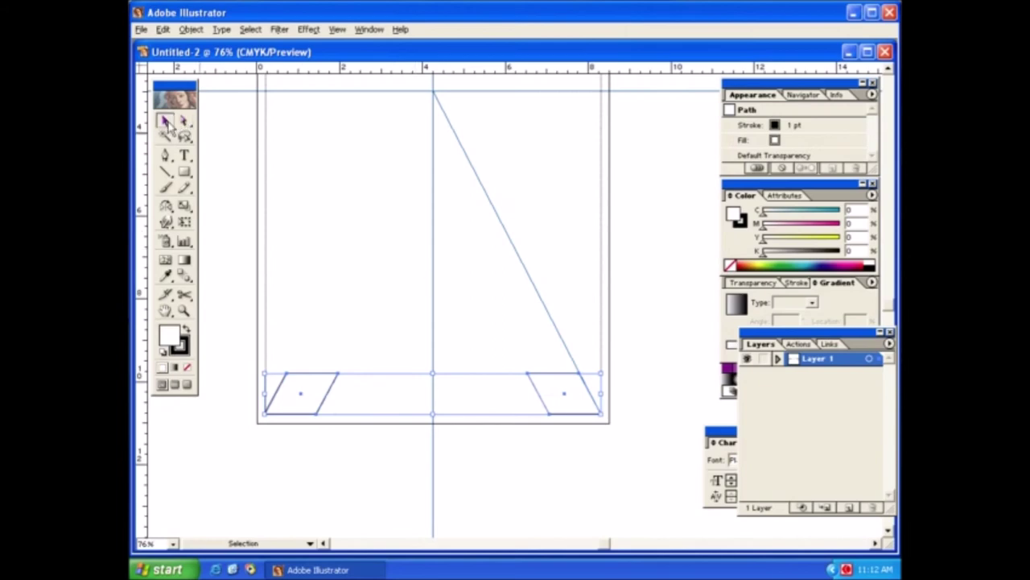
- Fill the left parallelogram with pale yellow-green from the CMYK spectrum
left_click(313, 304)
left_click(336, 378)
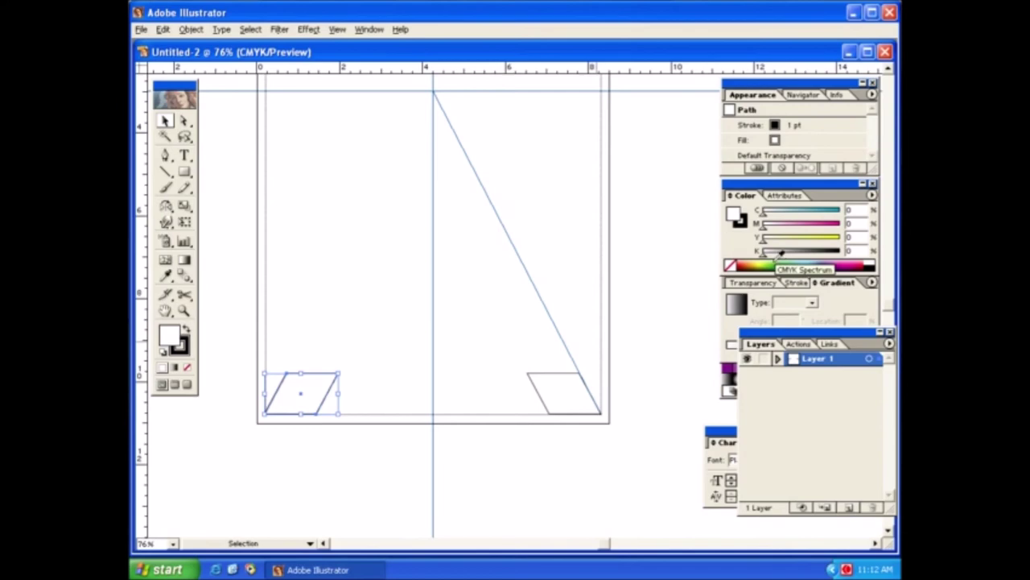
left_click(765, 264)
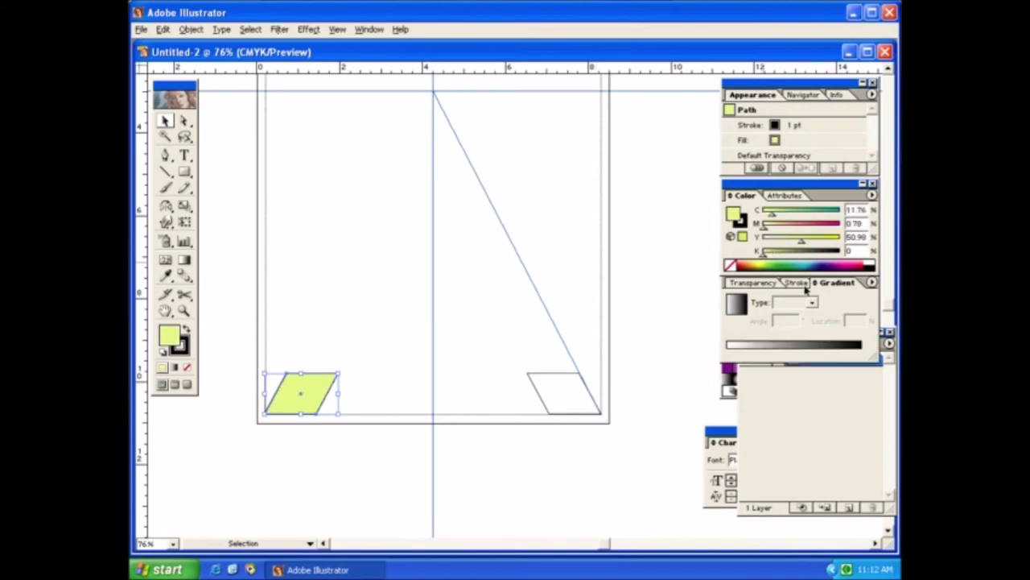
- Fill the right parallelogram with light blue from the CMYK spectrum
left_click(545, 391)
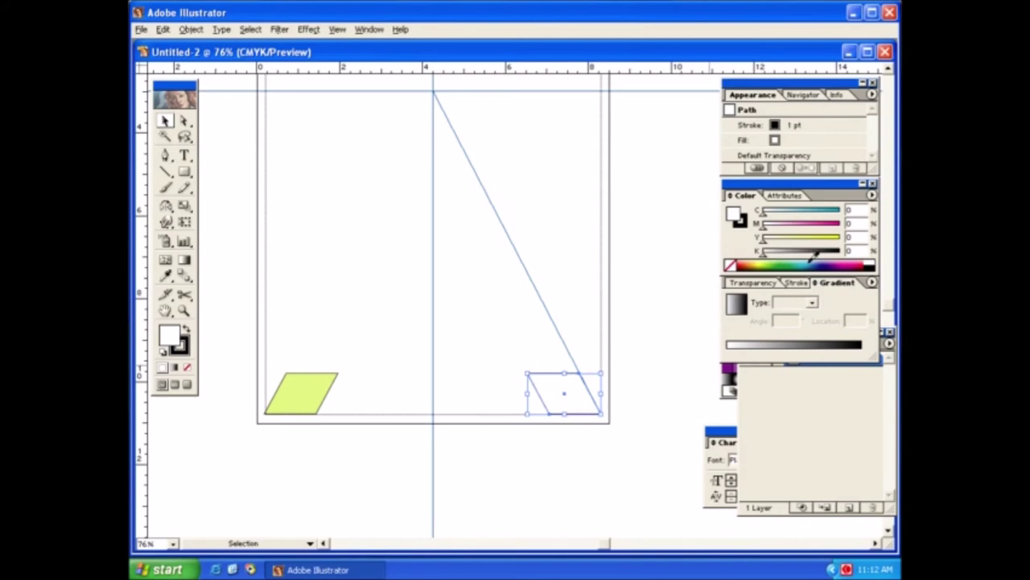
left_click(792, 266)
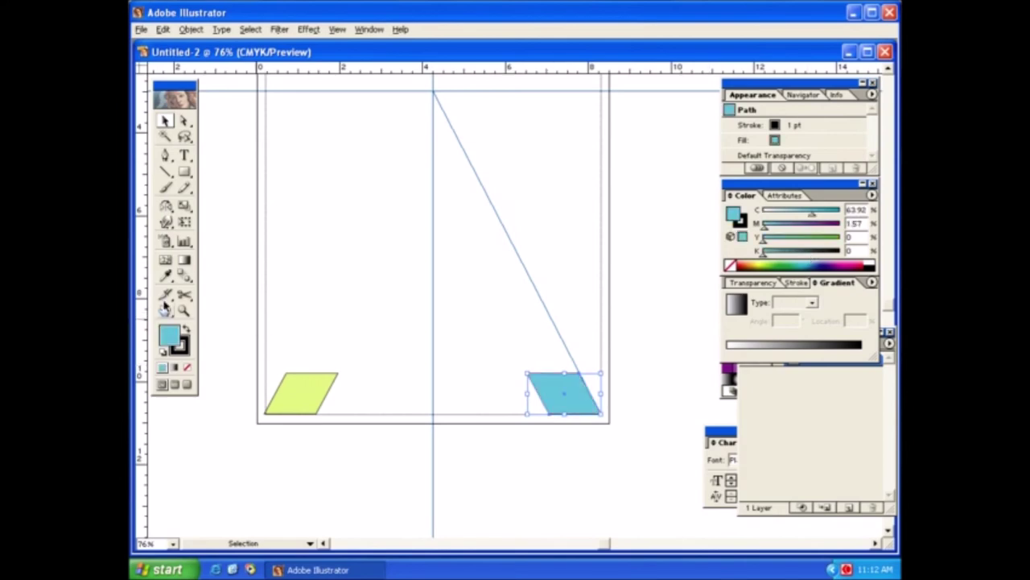
left_click(185, 275)
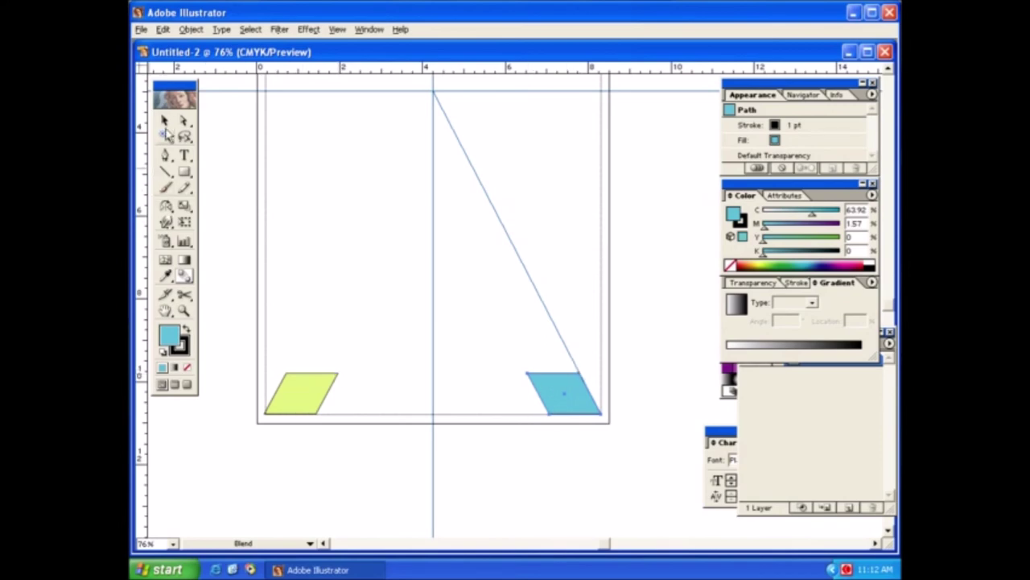
left_click(165, 121)
- Blend the yellow shape into the blue one, then undo the twisted result
left_click(267, 219)
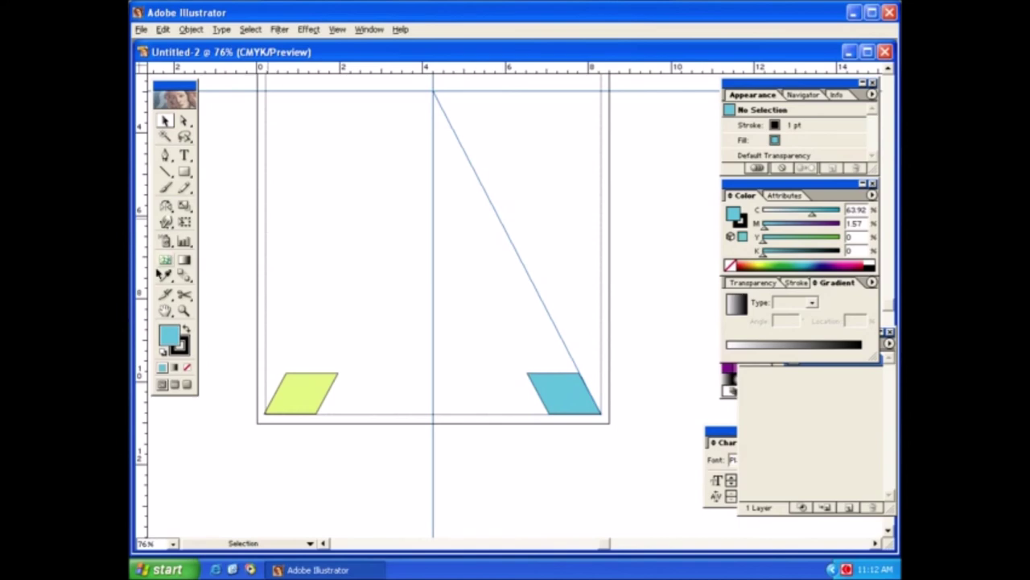
left_click(184, 275)
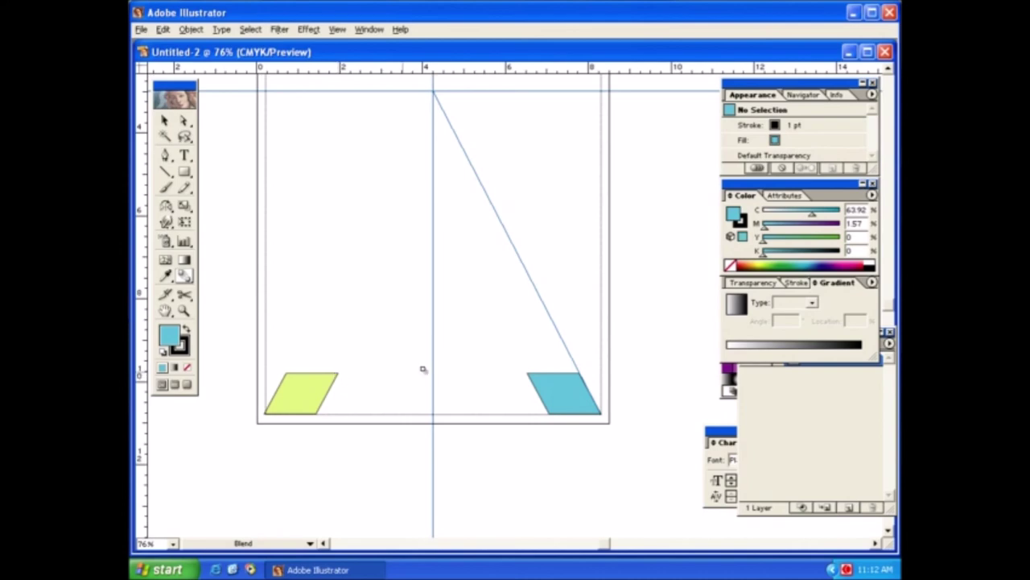
left_click(580, 375)
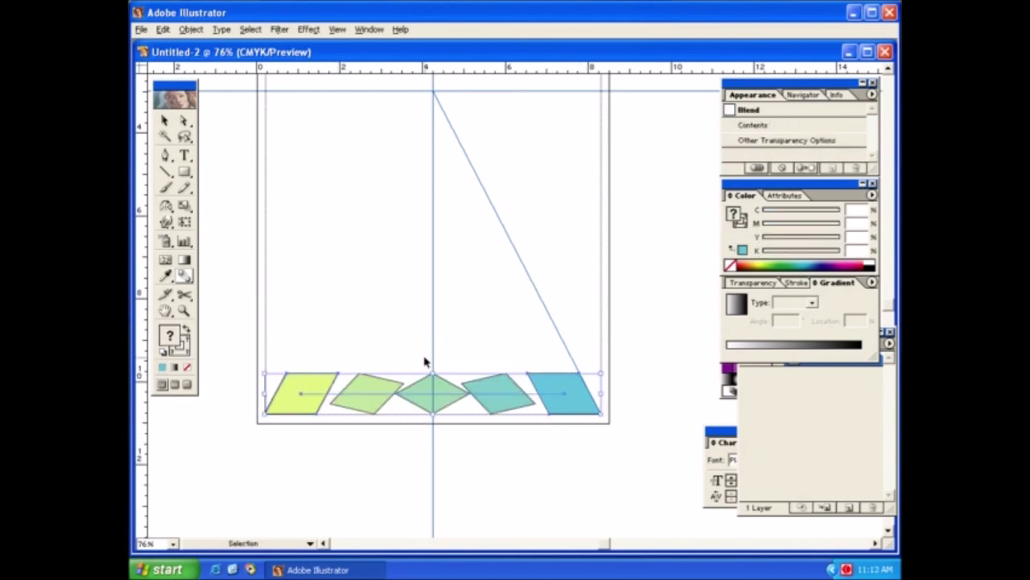
key("ctrl+z")
left_click(164, 120)
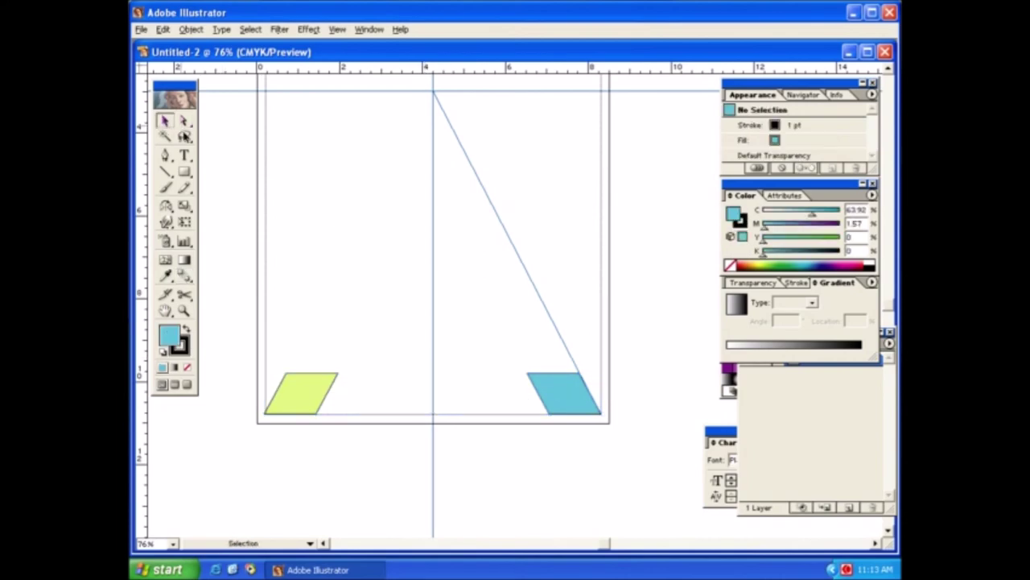
- Reblend the yellow and blue tiles from matching corners into a graded row of five
left_click(338, 382)
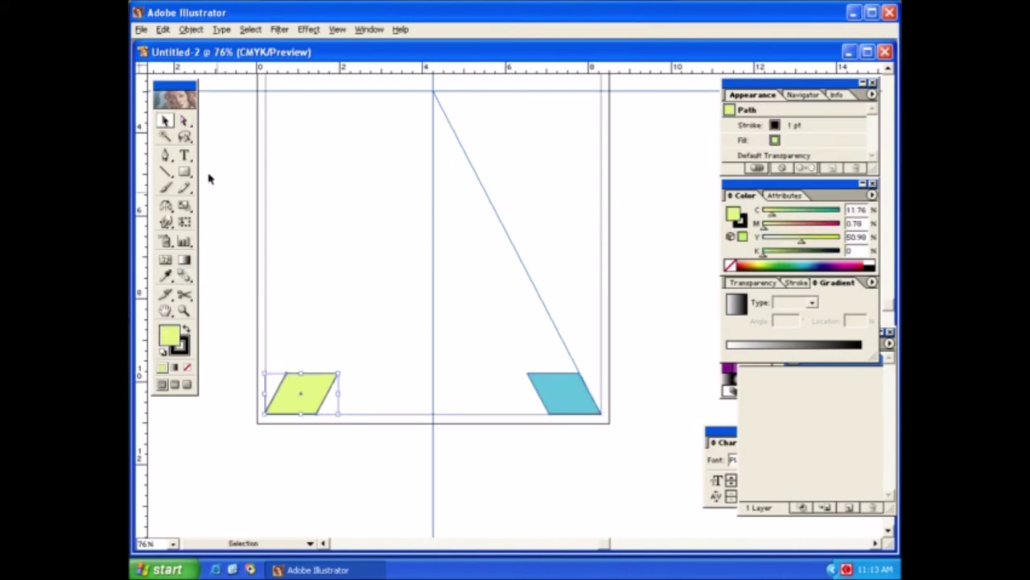
left_click(184, 276)
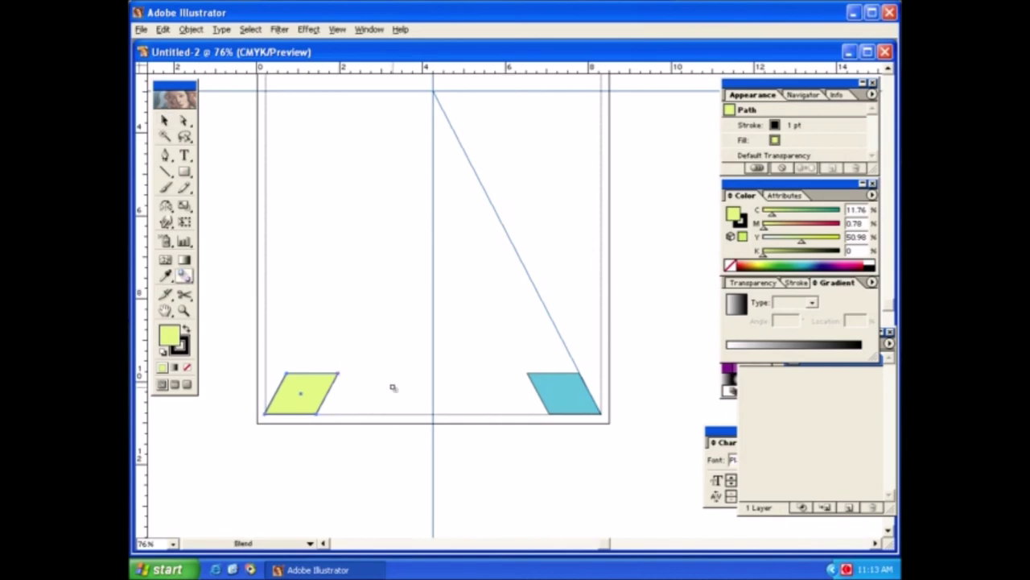
left_click(579, 374)
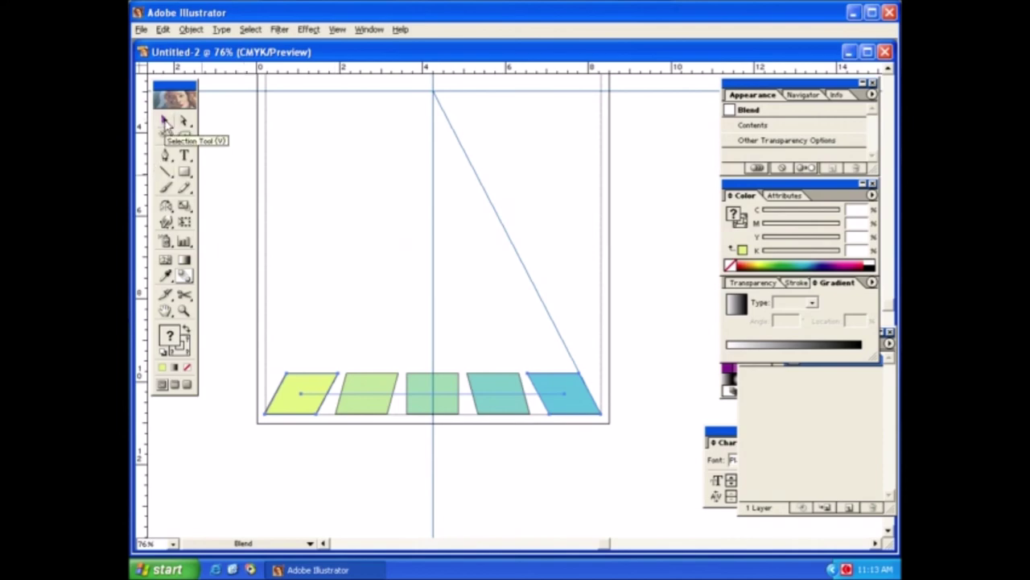
left_click(164, 120)
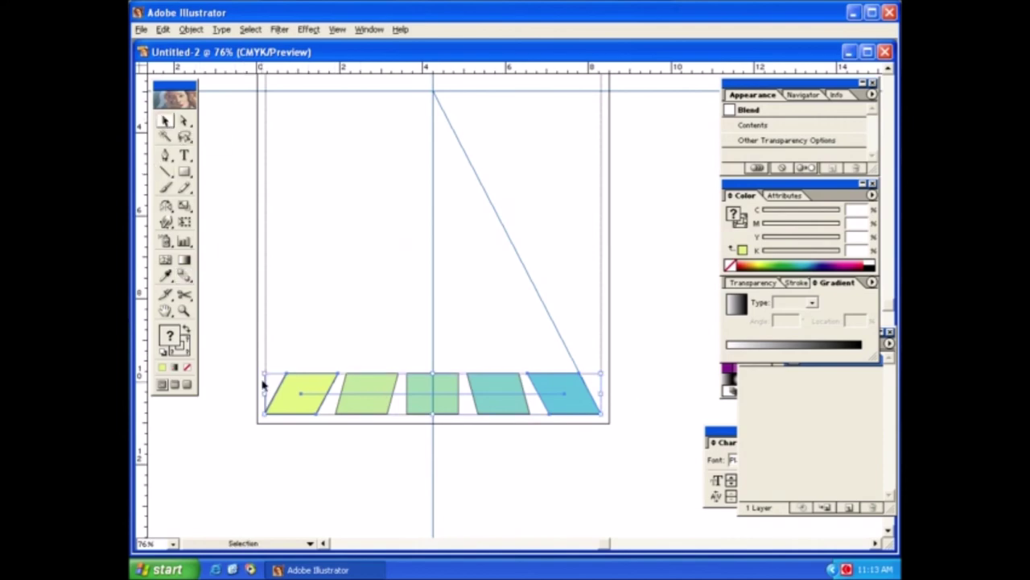
- Make an 85% uniform scaled copy of the graded row from the apex vanishing point
left_click(186, 206)
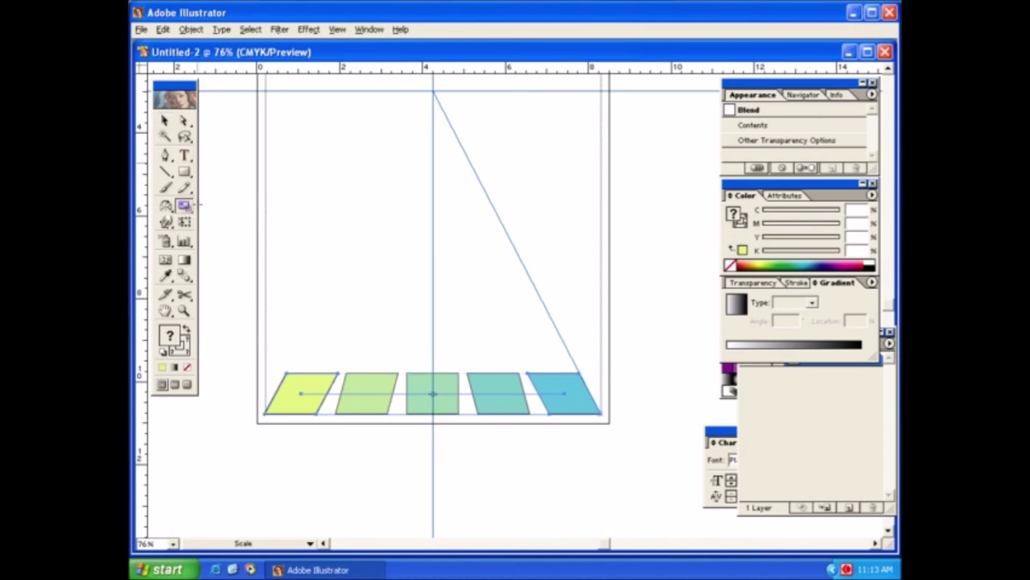
left_click(433, 91, "alt")
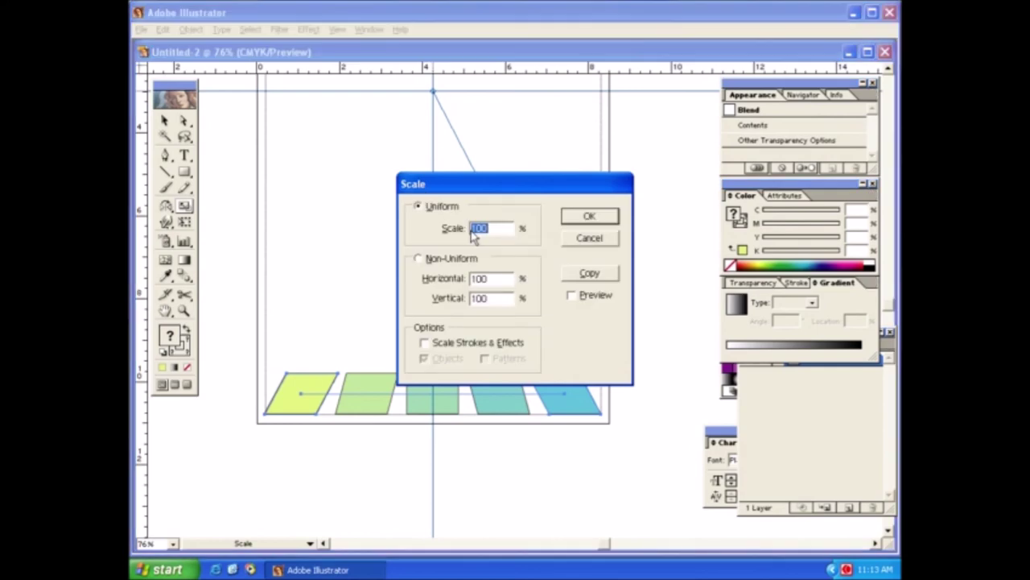
type("85")
left_click(592, 274)
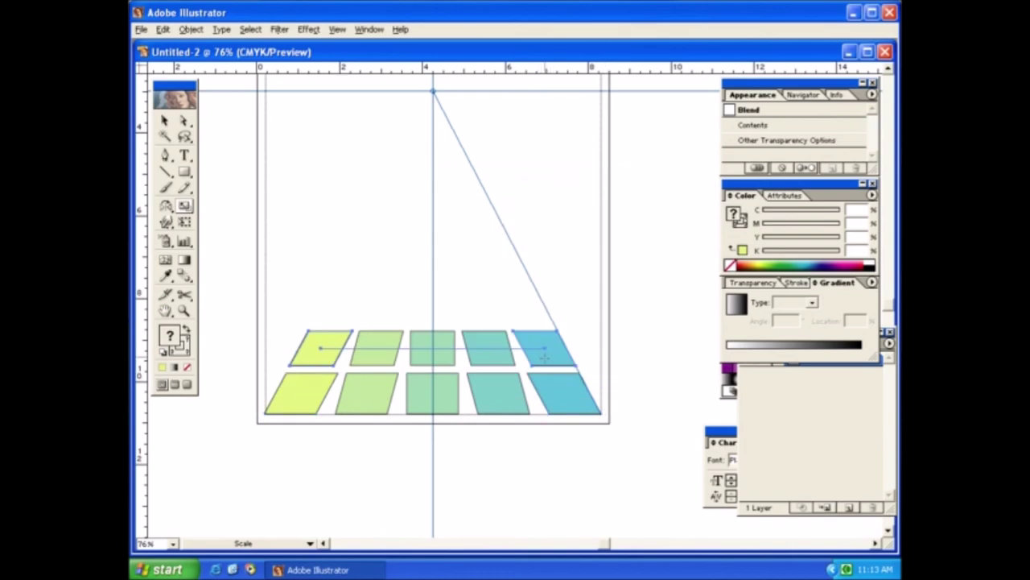
- Repeat Transform Again six times to stack ever-smaller graded rows up to the apex
key("v")
key("ctrl+d")
key("ctrl+d")
key("ctrl+d")
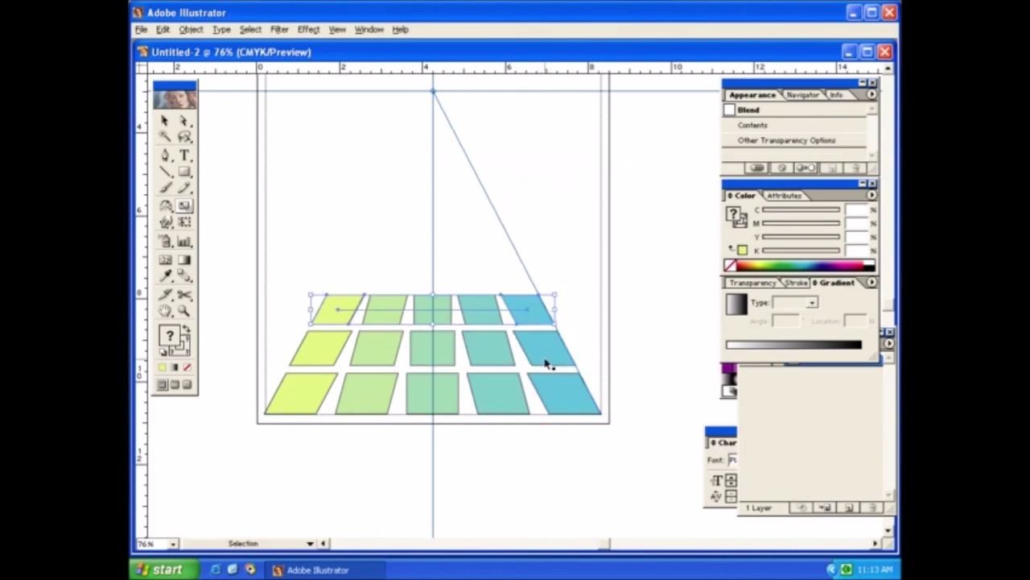
key("ctrl+d")
key("ctrl+d")
key("ctrl+d")
key("ctrl+d")
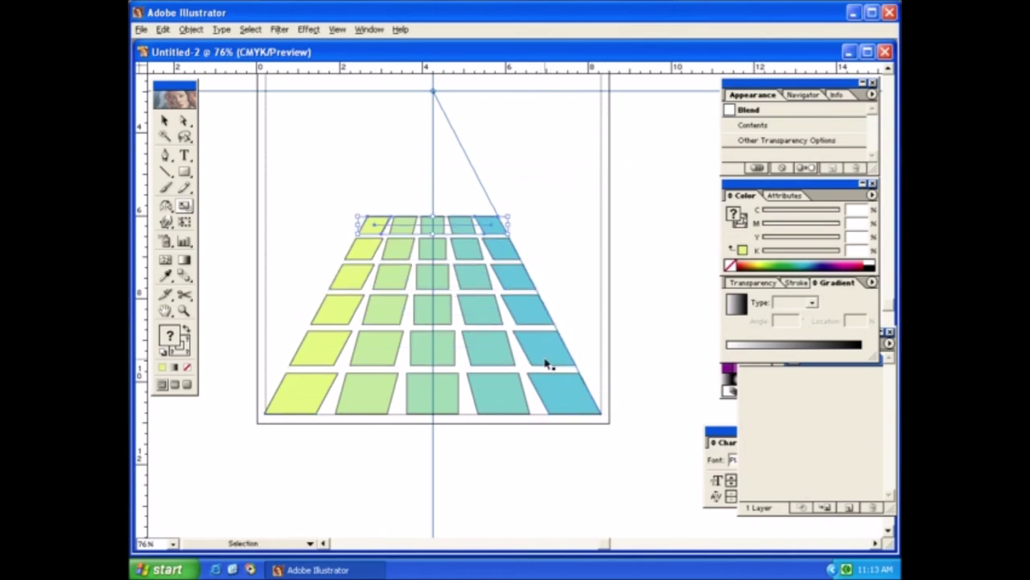
key("ctrl+d")
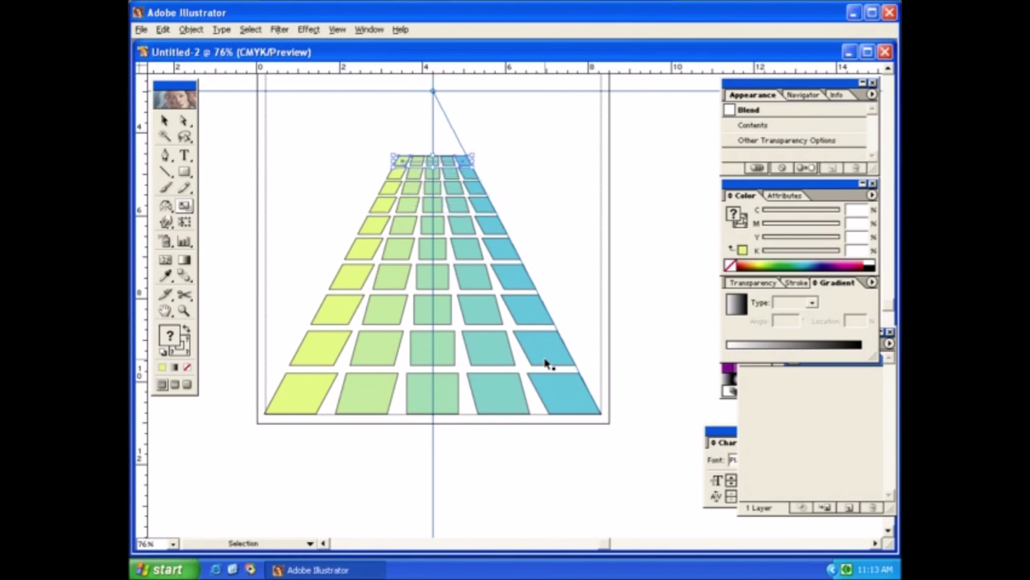
key("ctrl+d")
key("ctrl+d")
key("ctrl+d")
key("ctrl+d")
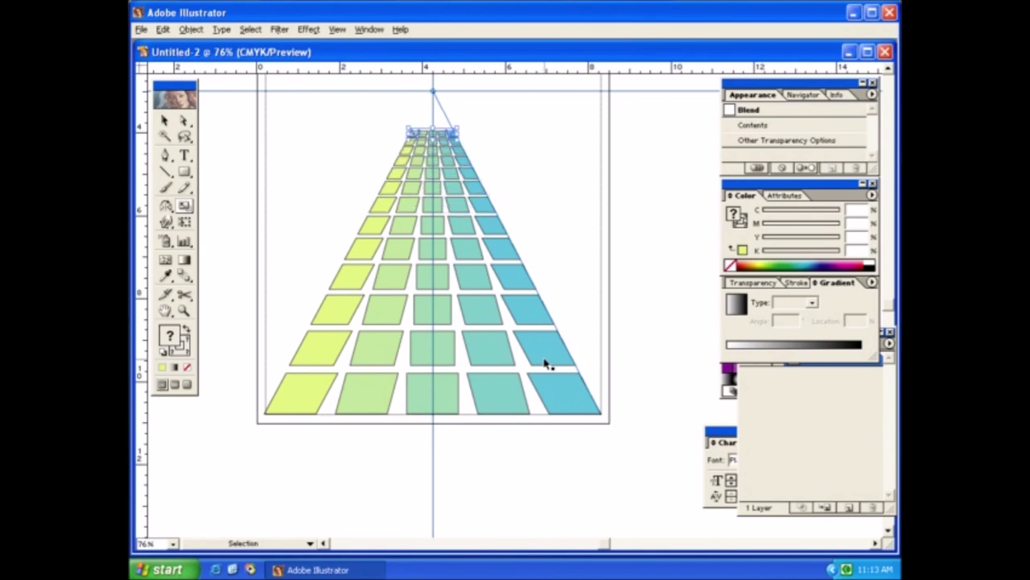
key("ctrl+d")
key("ctrl+d")
key("ctrl+d")
key("ctrl+d")
key("ctrl+d")
key("ctrl+d")
key("ctrl+d")
key("ctrl+d")
key("ctrl+d")
key("ctrl+d")
key("ctrl+d")
key("ctrl+d")
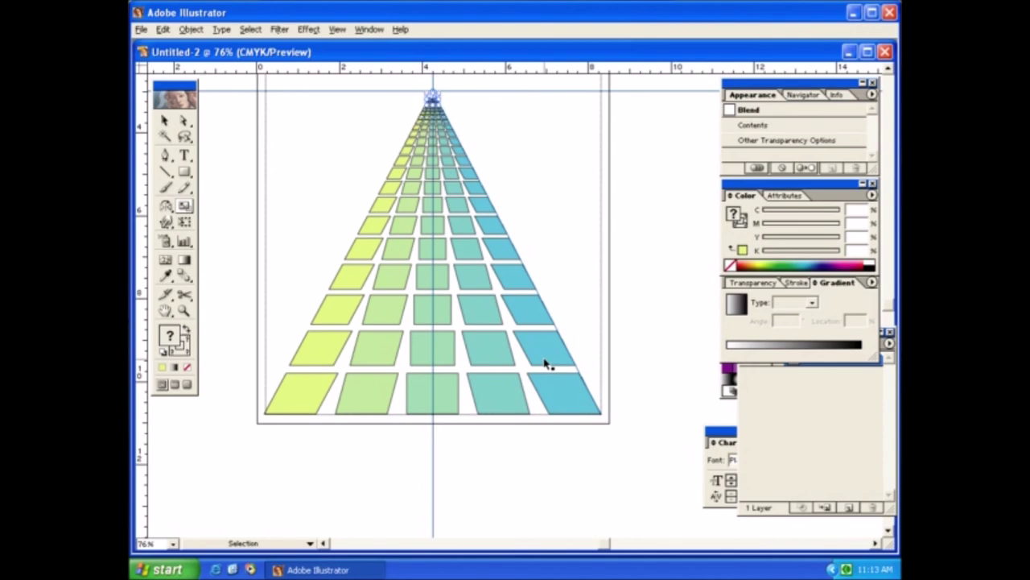
key("ctrl+d")
key("ctrl+d")
key("ctrl+d")
key("s")
left_click(162, 119)
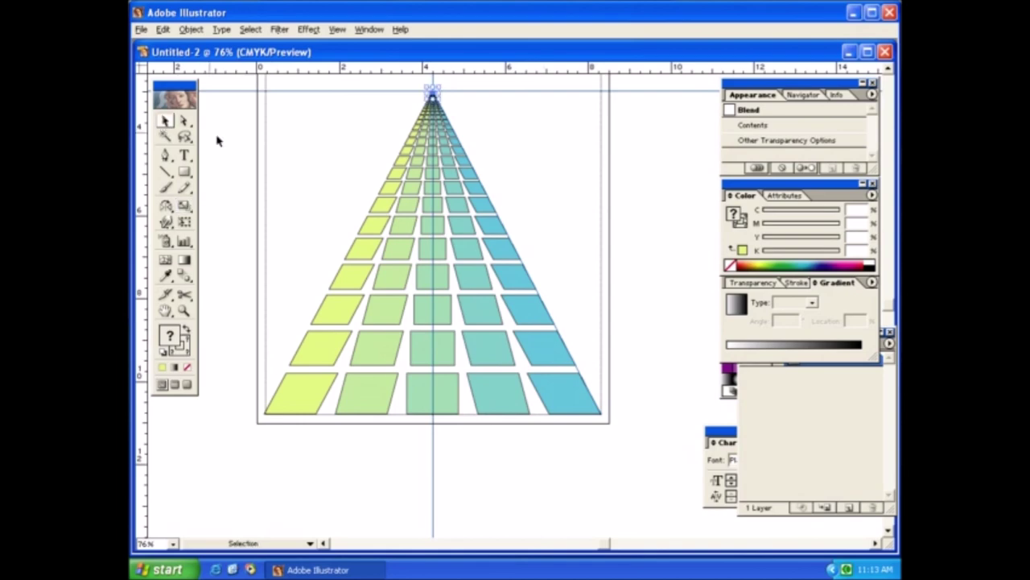
left_click(311, 196)
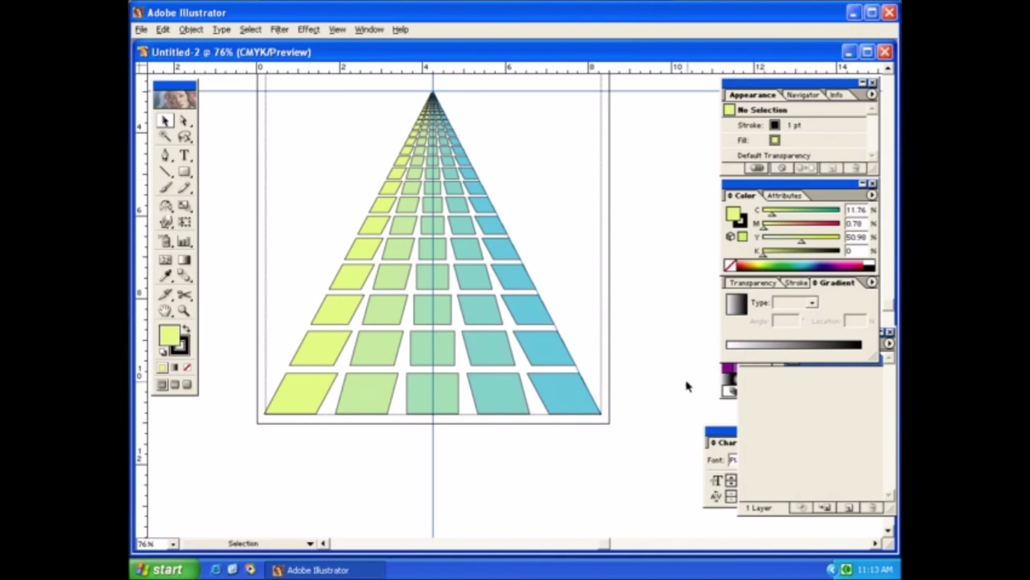